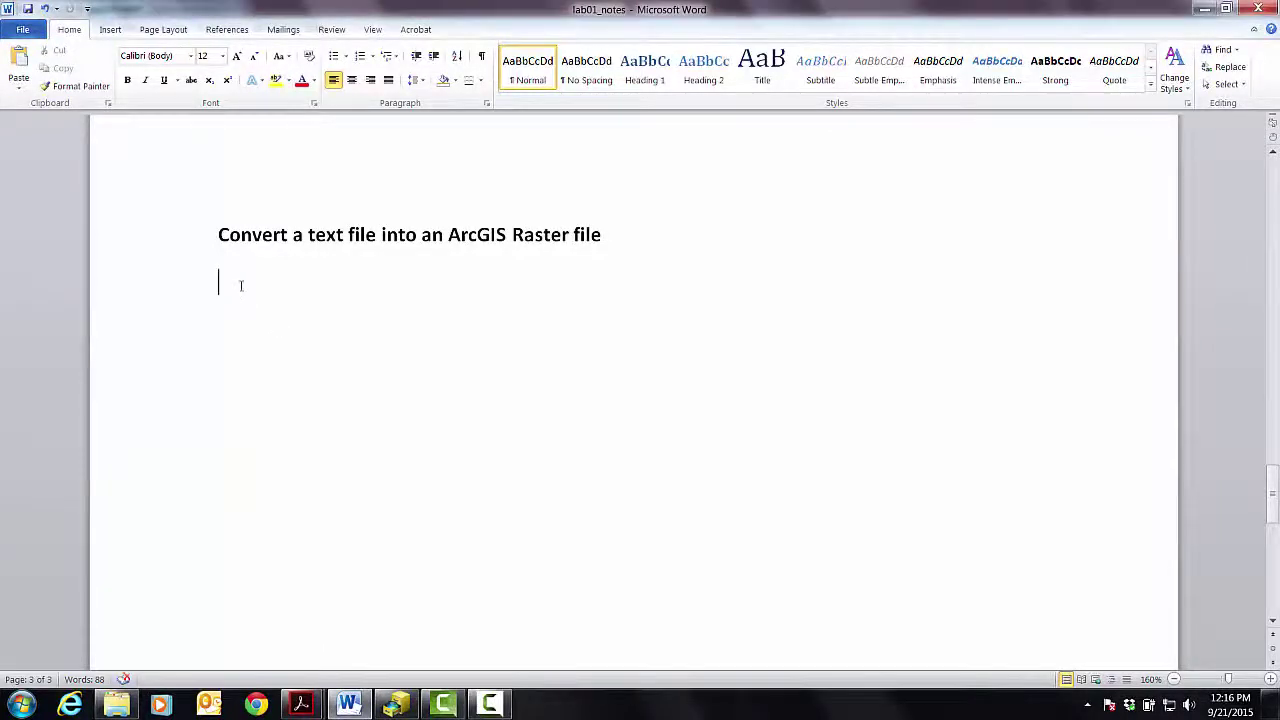
# Step: Type 'Intro to using tools in ArcToolbox from ArcCatalog' under the heading in lab01_notes
pyautogui.write('Intro')
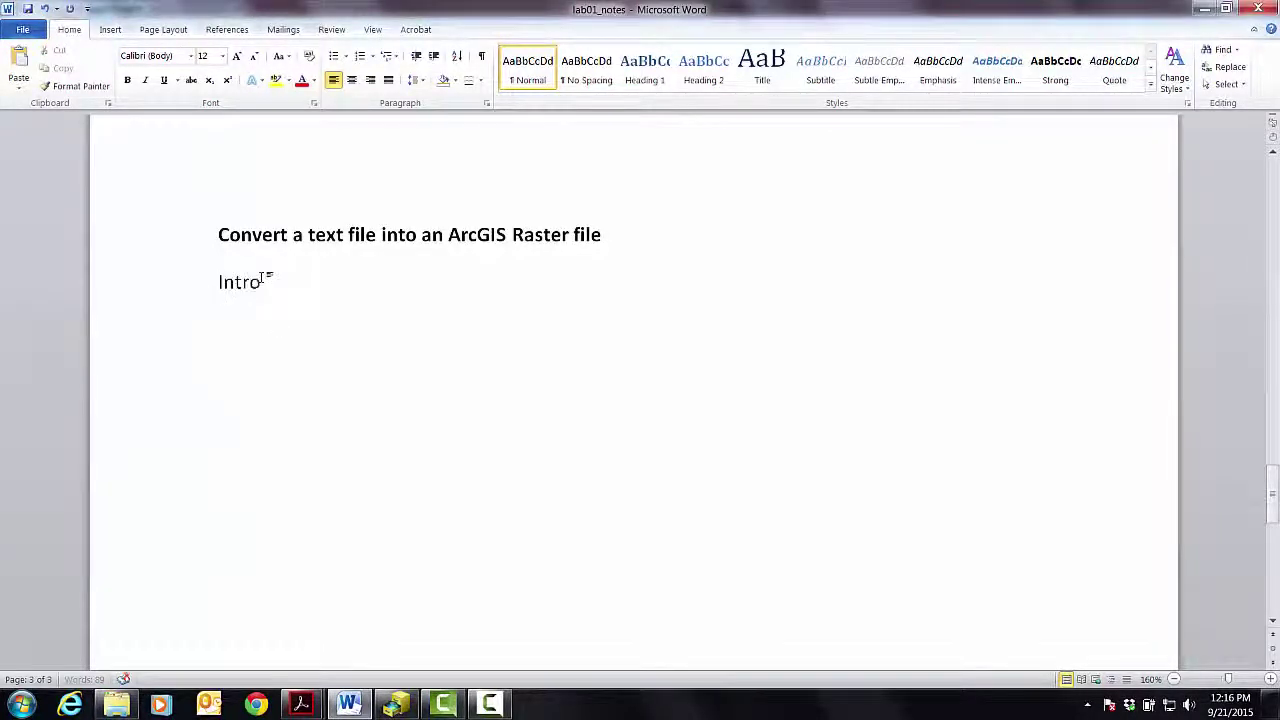
pyautogui.write(' to usin')
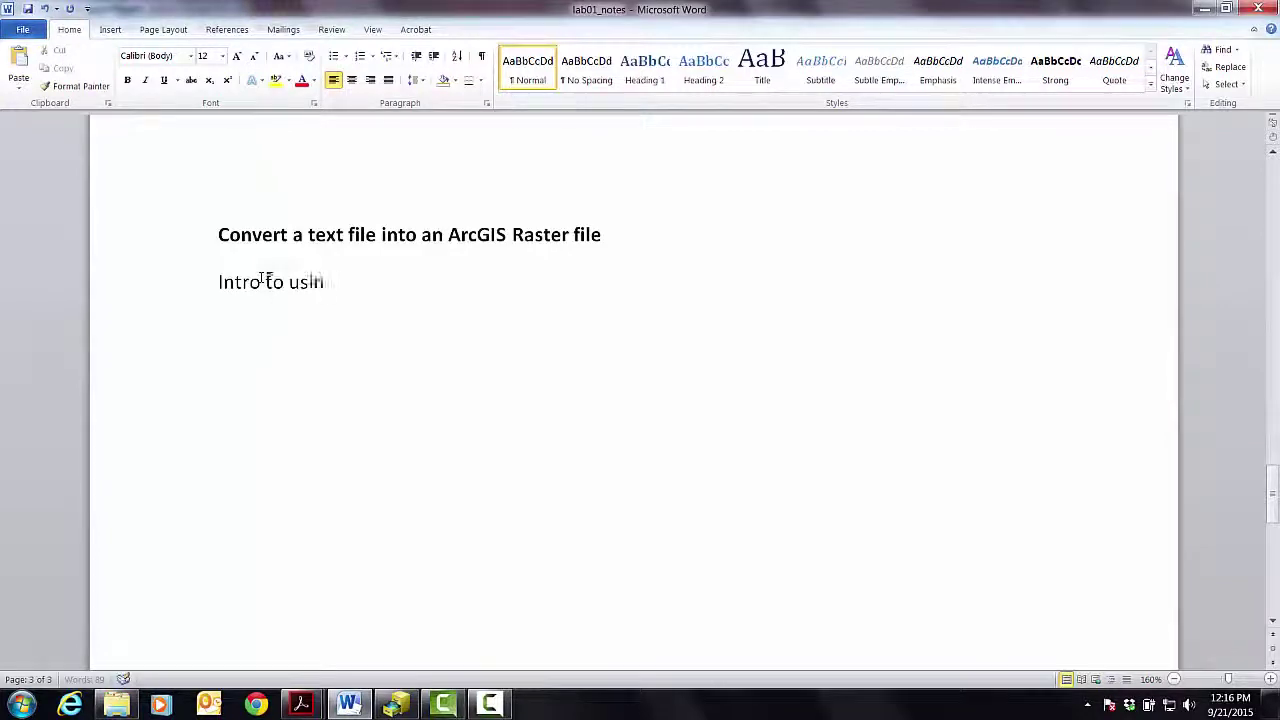
pyautogui.write('g to')
pyautogui.write('ol')
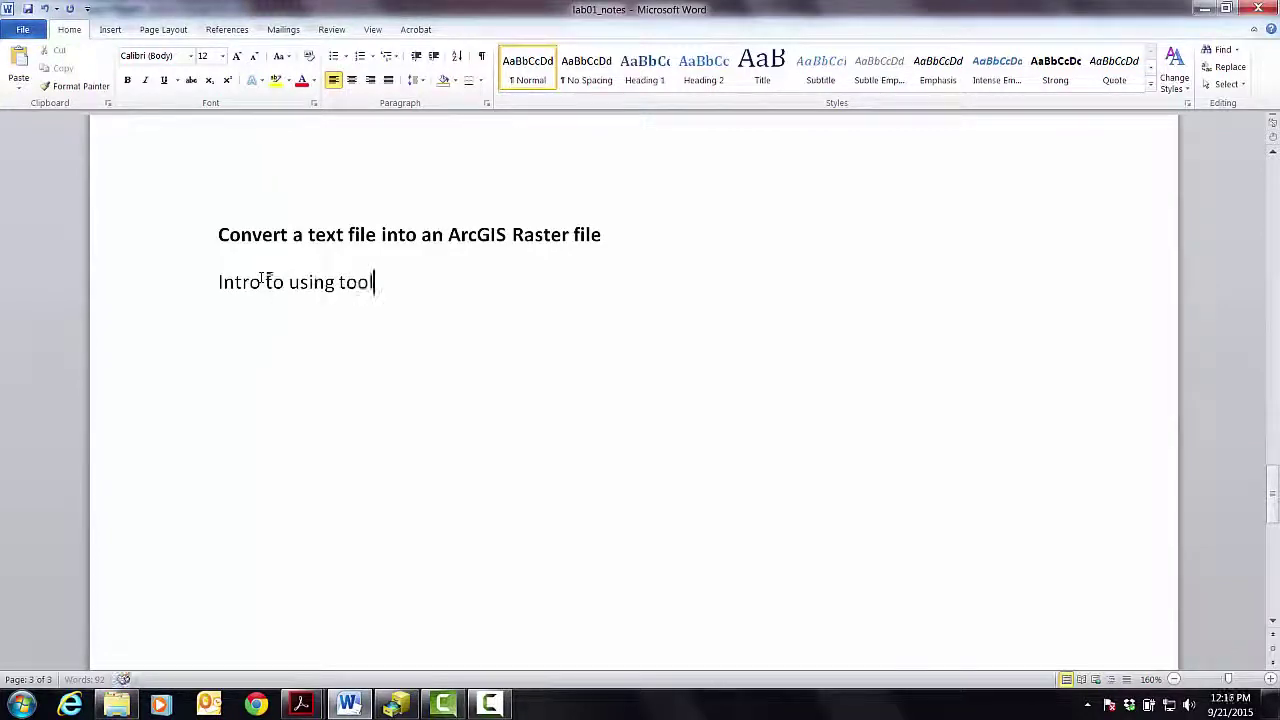
pyautogui.write('s in ArcTool')
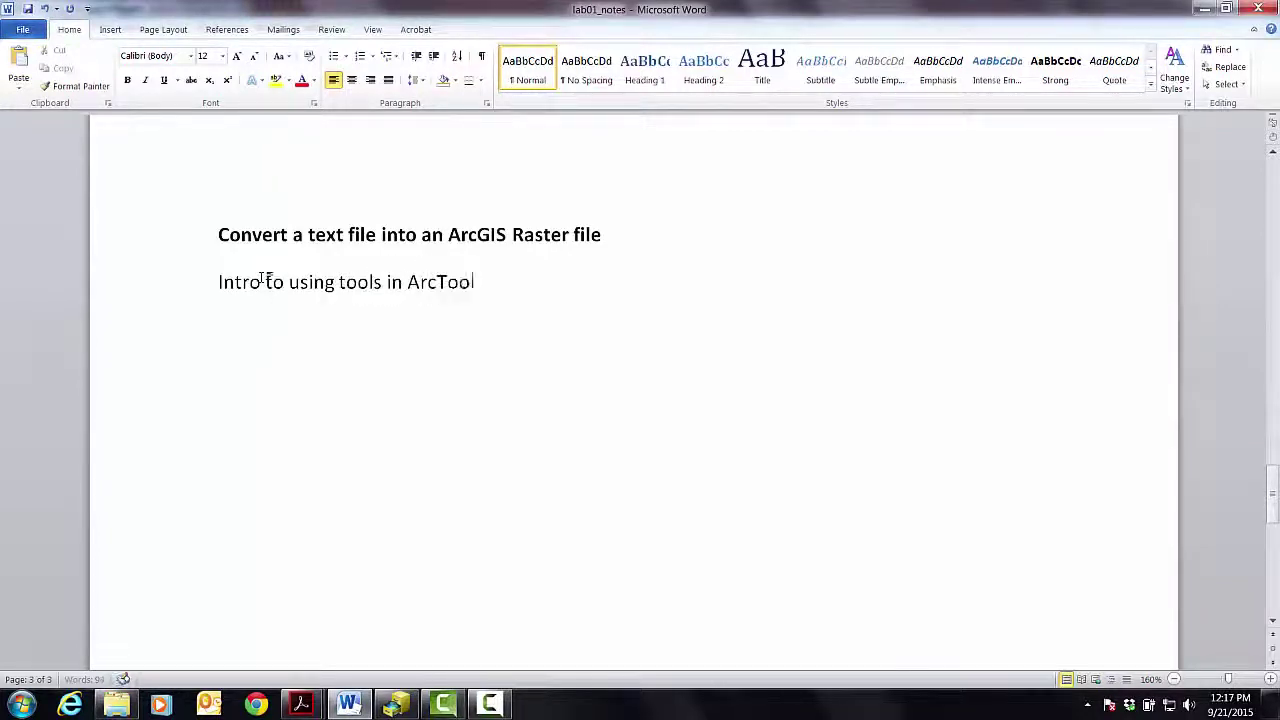
pyautogui.write('box from ArcCatalog')
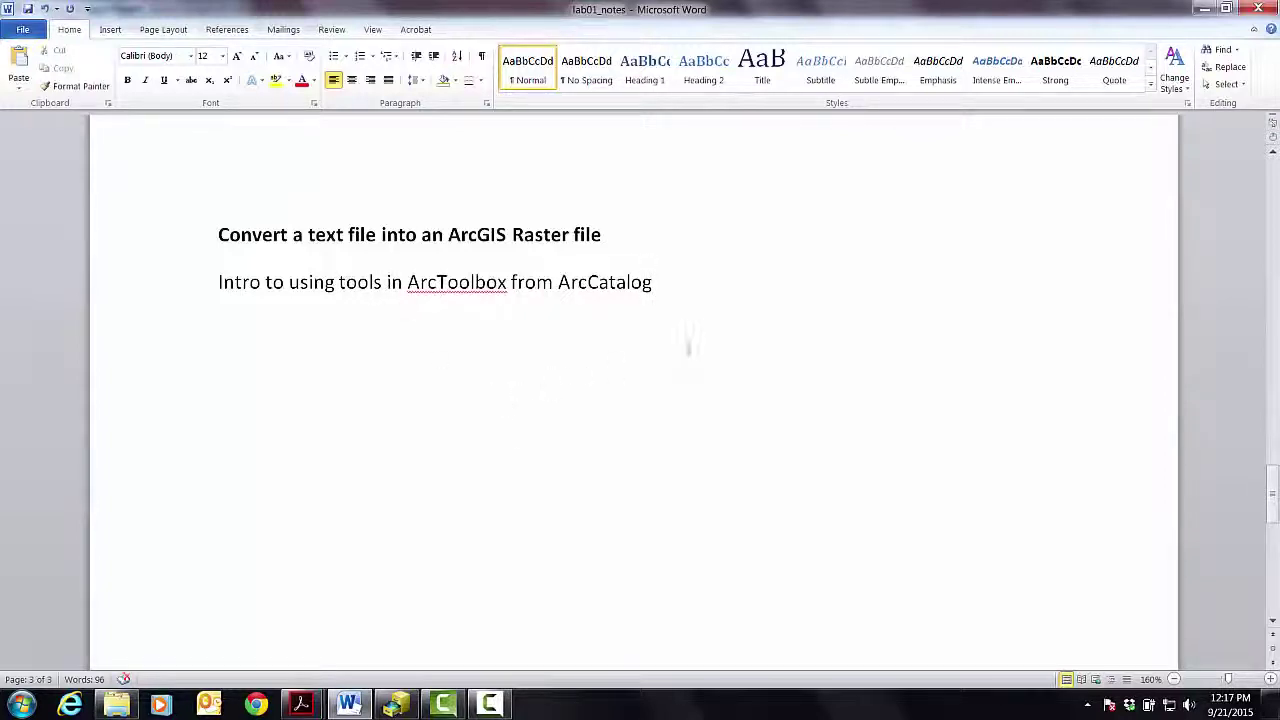
# Step: In ArcCatalog, open ArcToolbox and dock it along the right side of the window
pyautogui.click(396, 705)
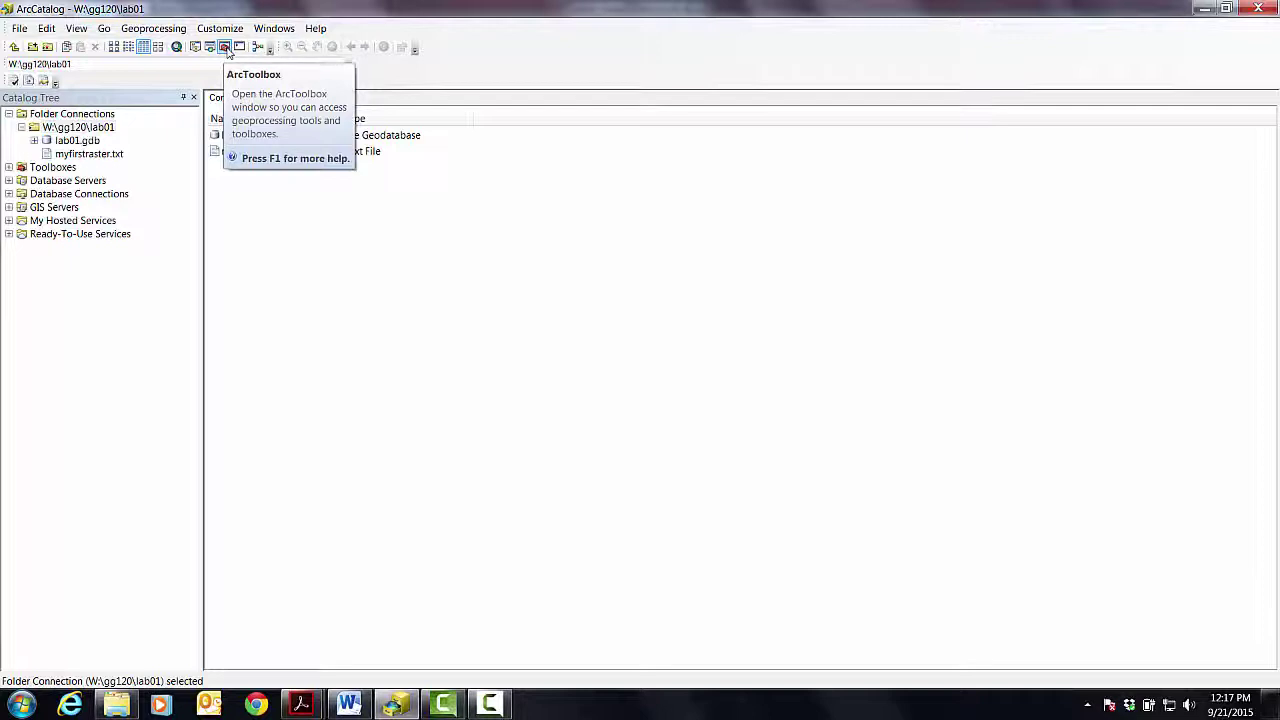
pyautogui.click(226, 50)
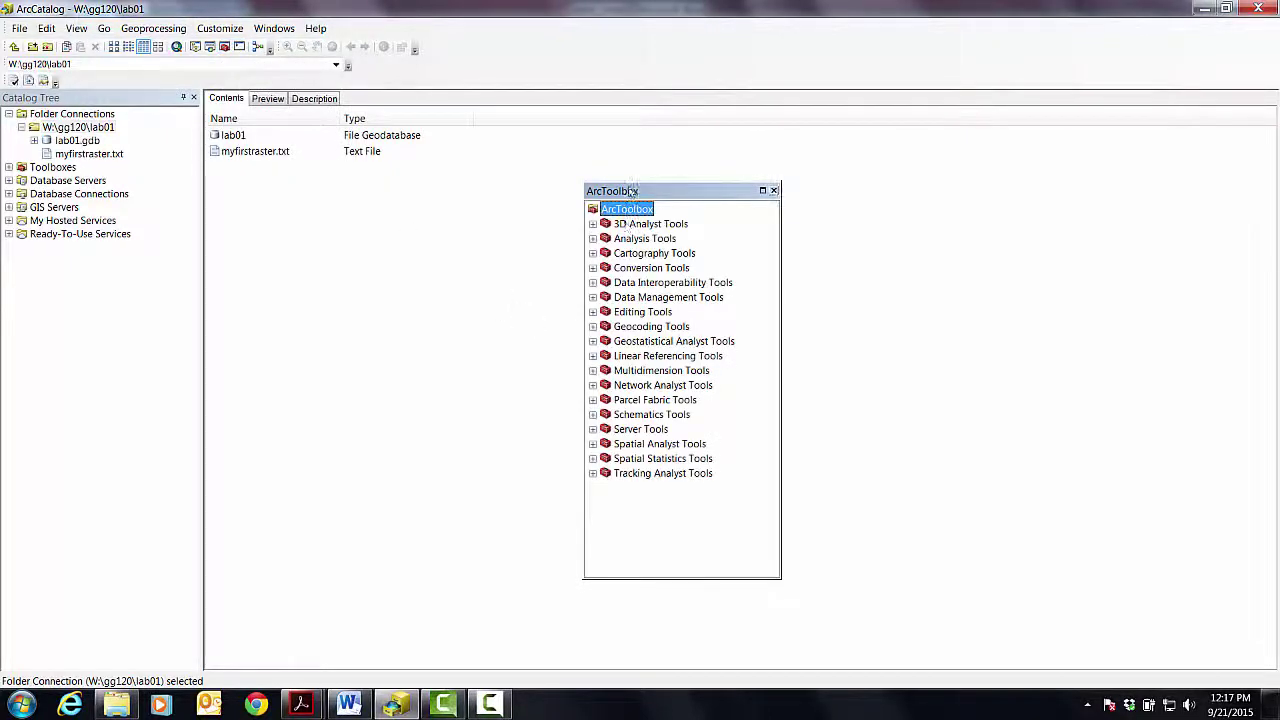
pyautogui.moveTo(630, 189); pyautogui.dragTo(698, 188)
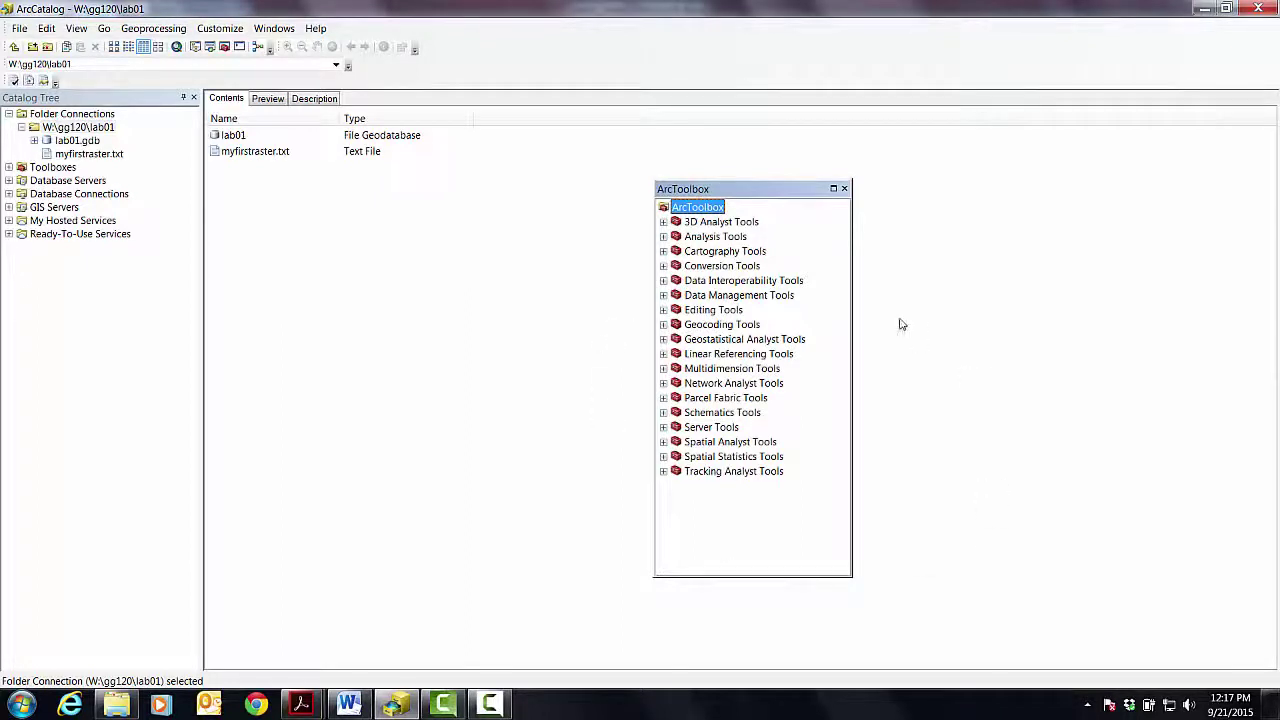
pyautogui.moveTo(752, 192); pyautogui.dragTo(1258, 387)
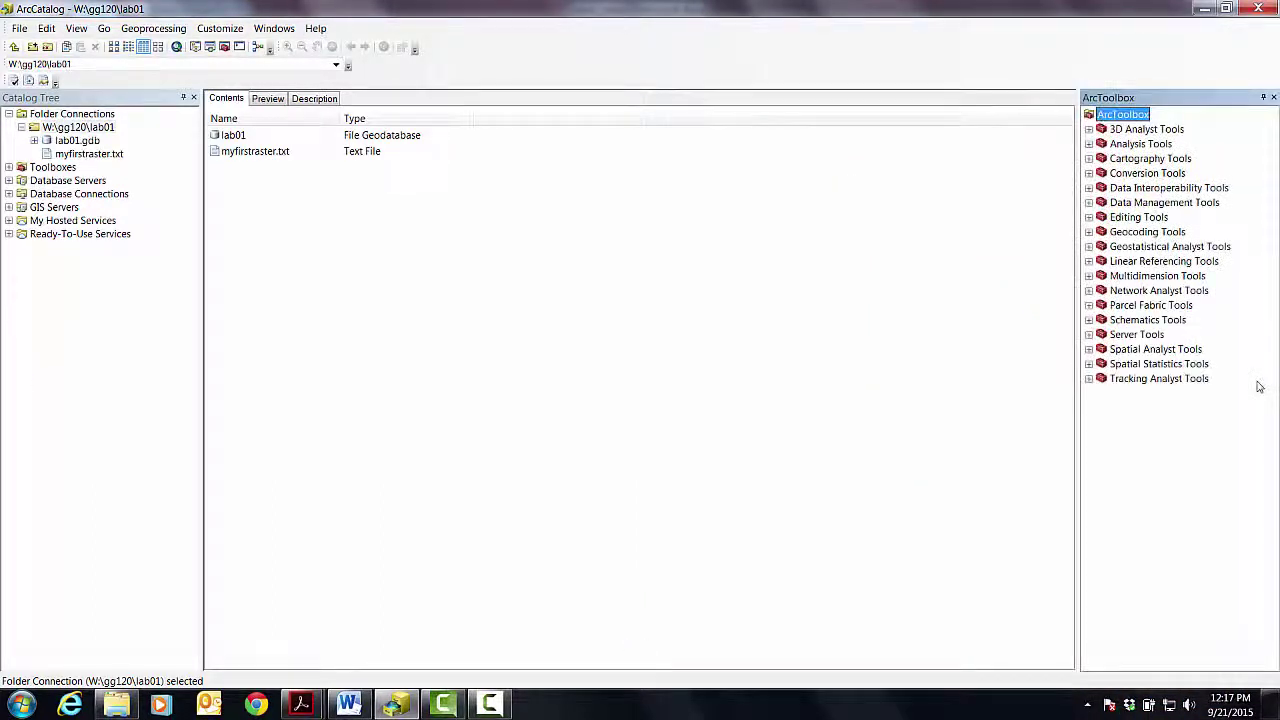
# Step: Set ArcToolbox to auto-hide, slide it back out, pin it open and re-dock it on the right
pyautogui.click(1264, 98)
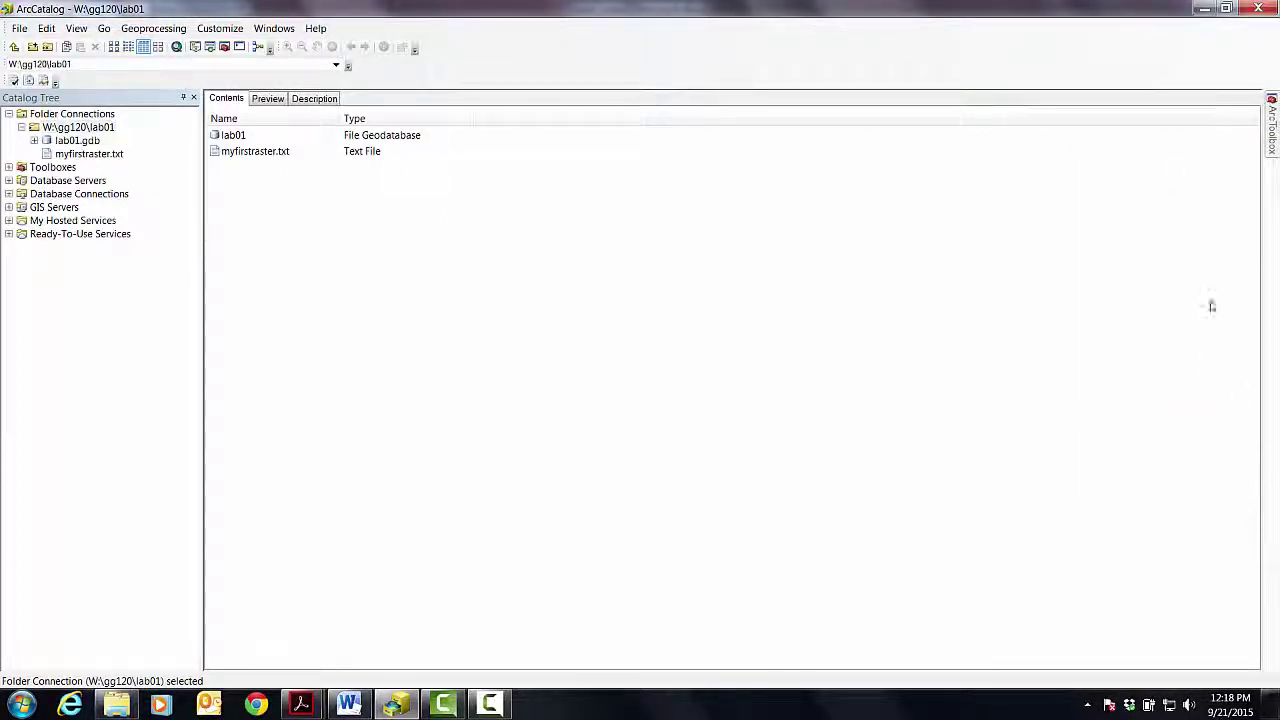
pyautogui.moveTo(1272, 135)
pyautogui.click(1272, 122)
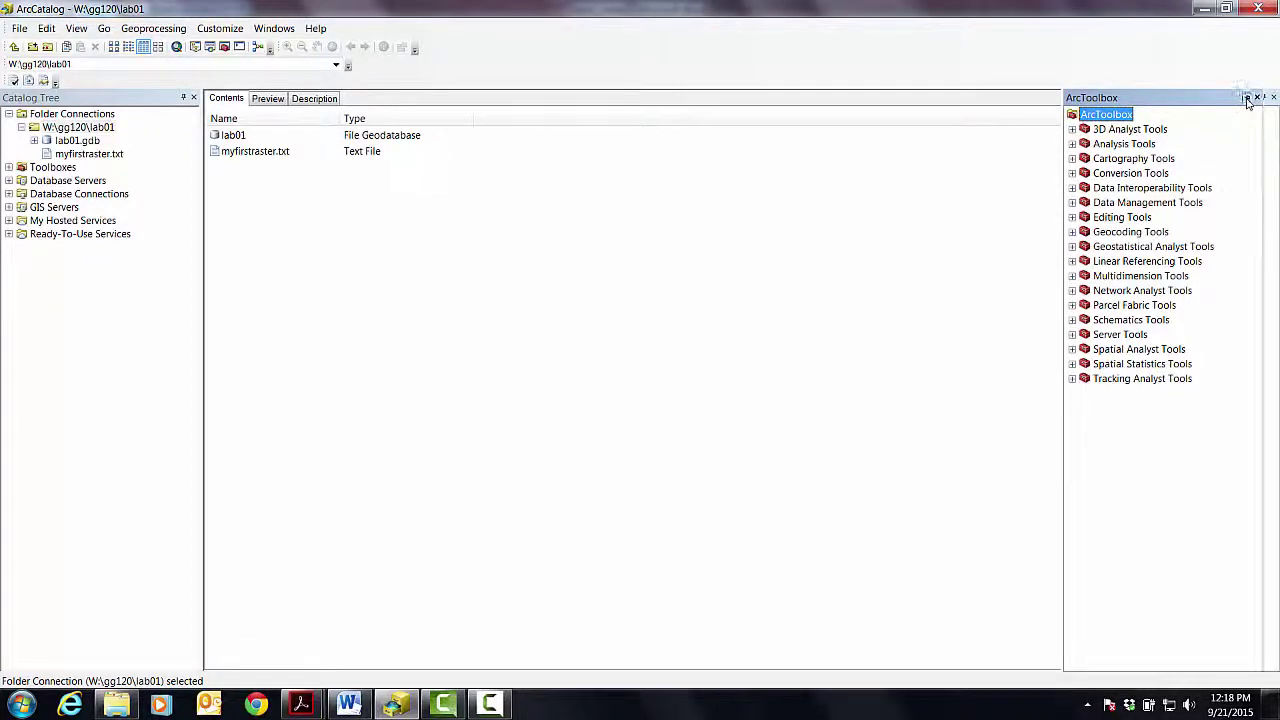
pyautogui.click(1247, 98)
pyautogui.moveTo(1229, 100); pyautogui.dragTo(1135, 283)
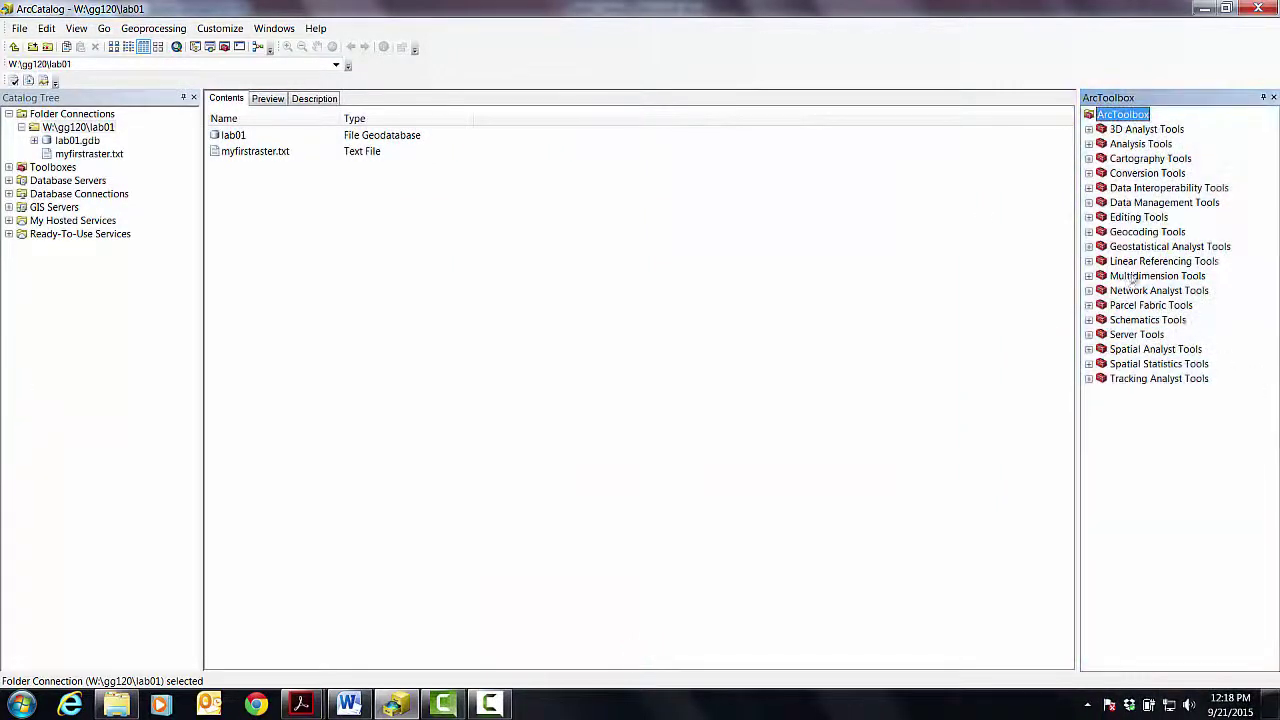
# Step: Expand 3D Analyst Tools to browse the 3D Features and CityEngine toolsets, then collapse all three
pyautogui.click(1089, 129)
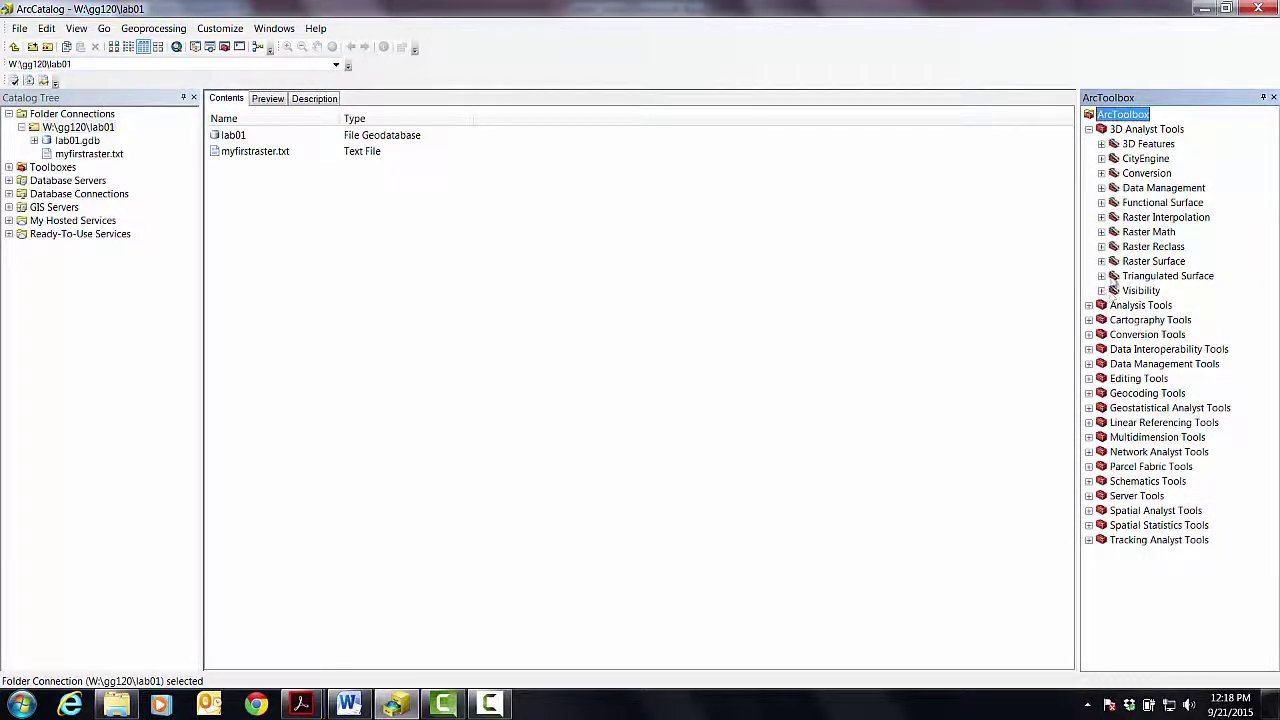
pyautogui.click(1101, 144)
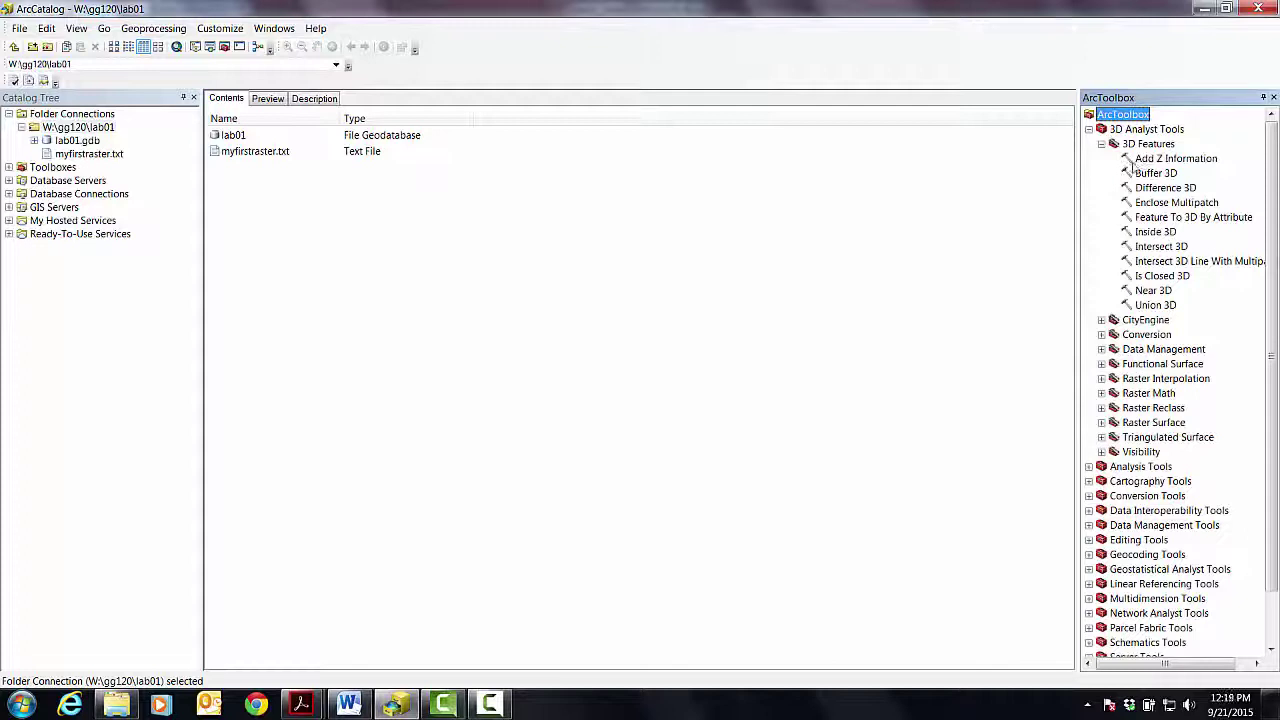
pyautogui.click(1101, 320)
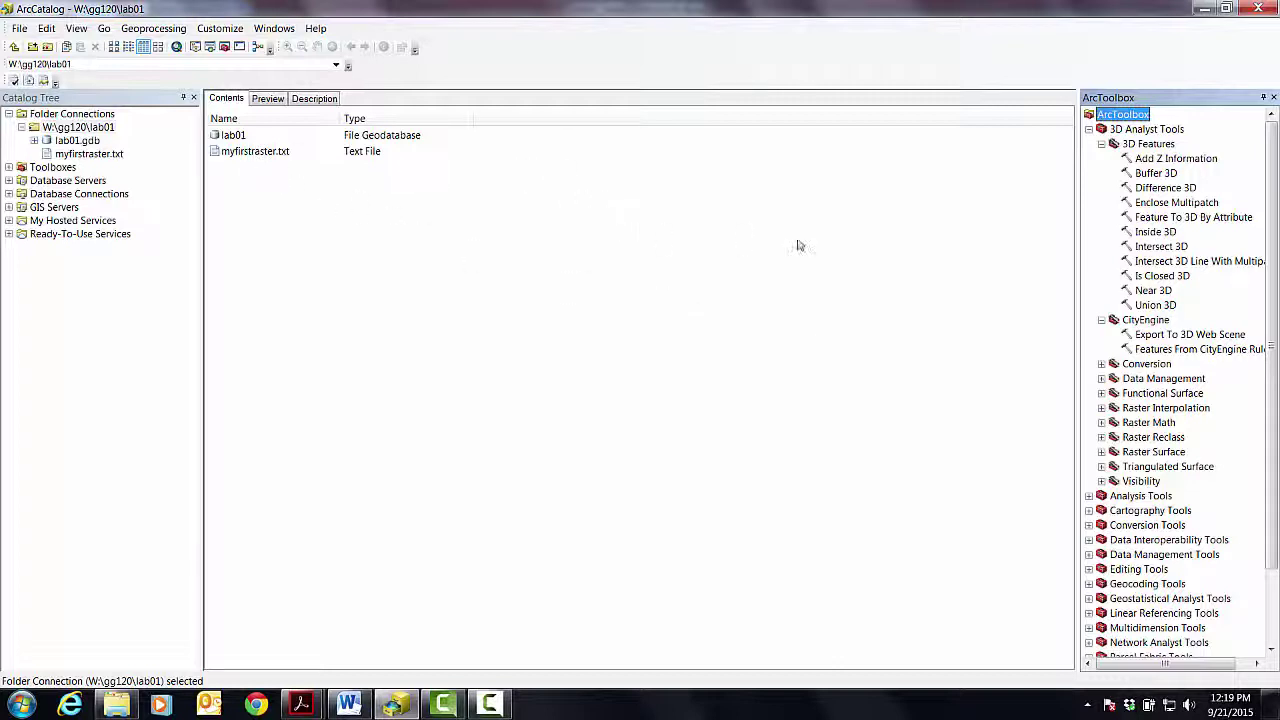
pyautogui.click(1101, 145)
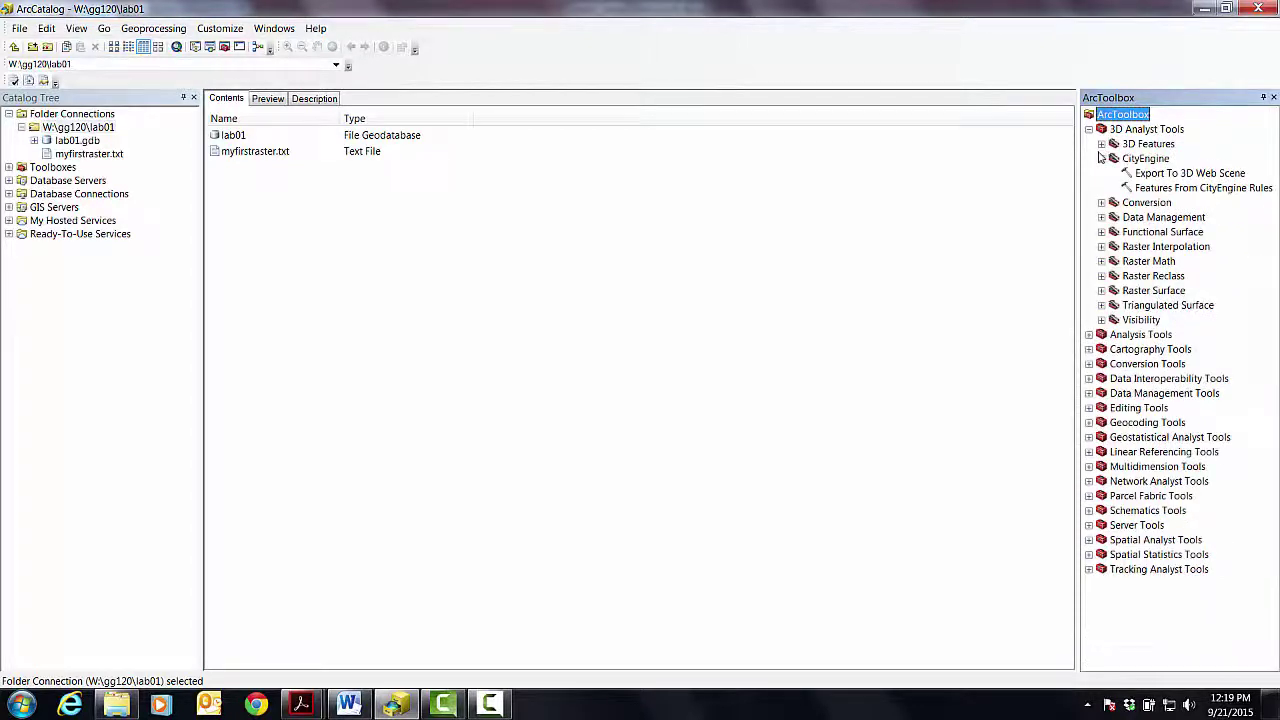
pyautogui.click(1101, 159)
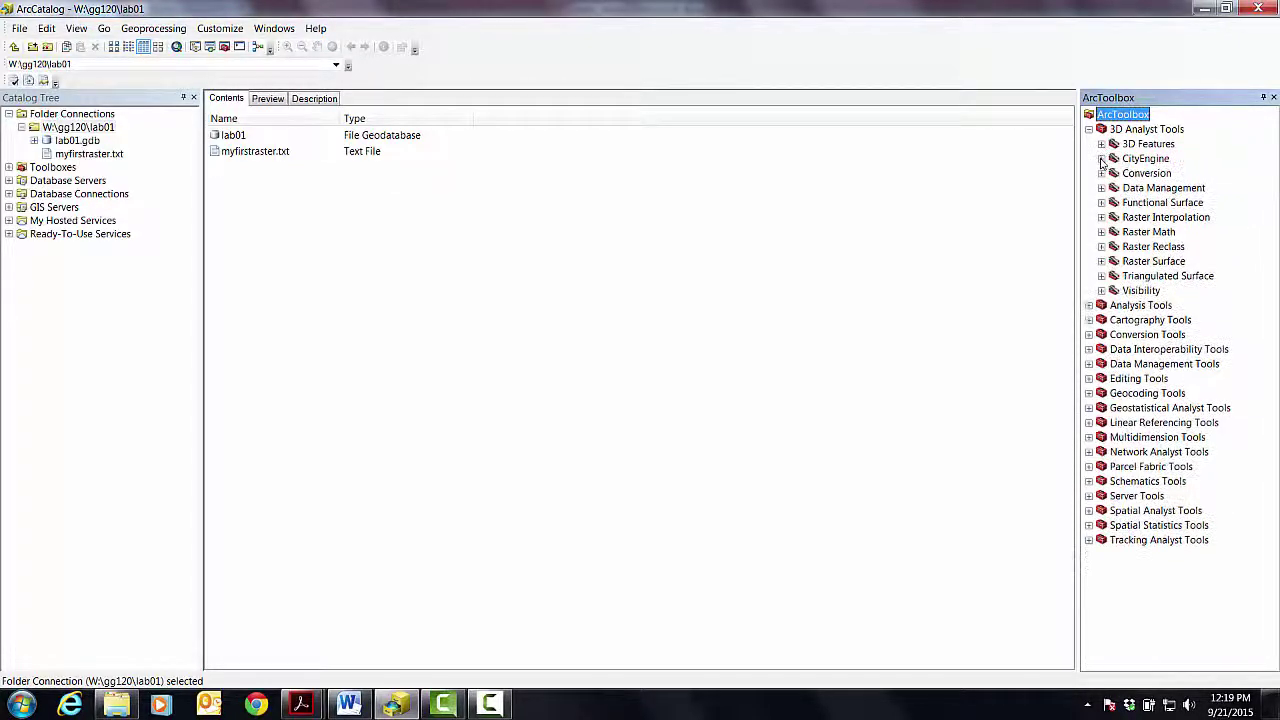
pyautogui.click(1088, 129)
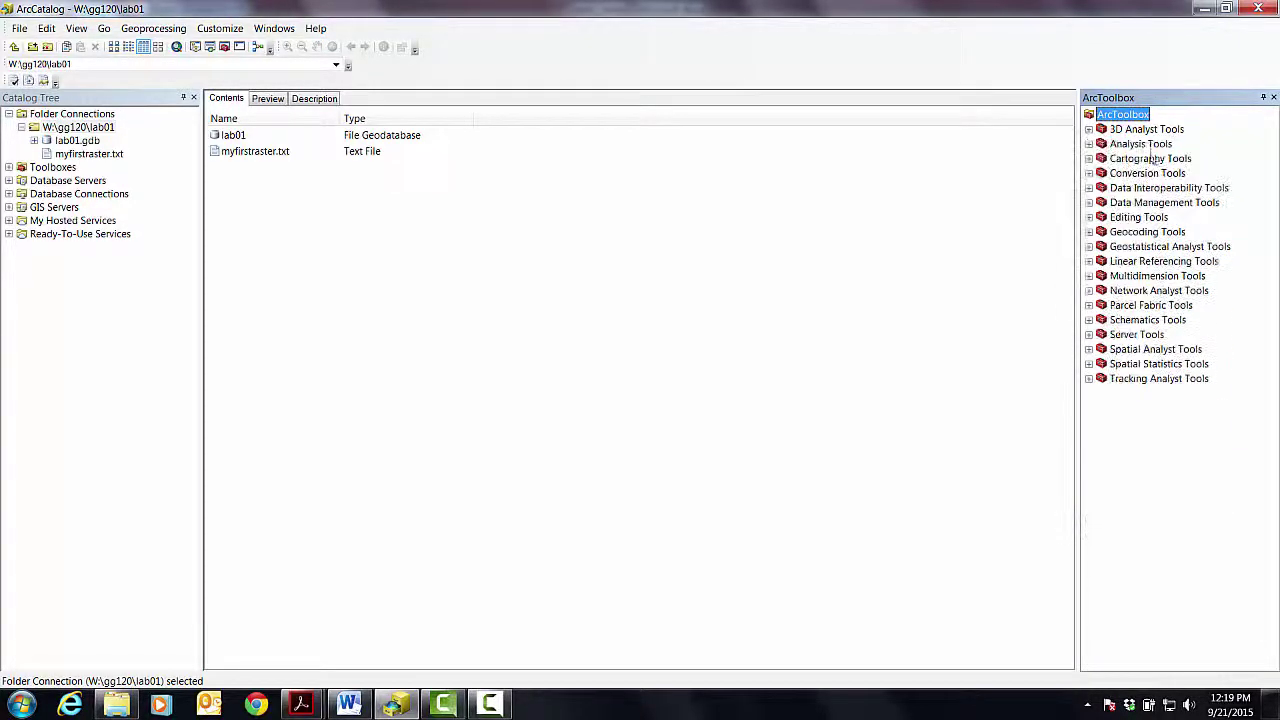
# Step: Dock the Search window and search tools for 'Convert text to raster'
pyautogui.click(211, 49)
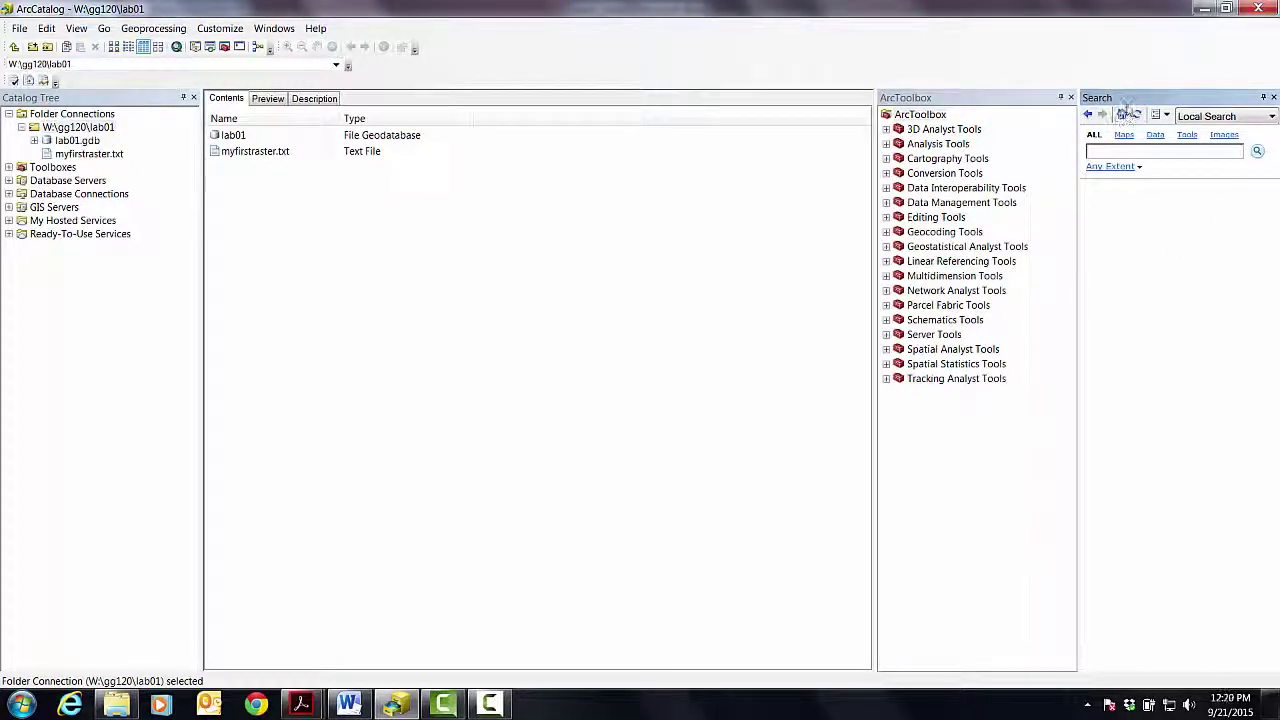
pyautogui.moveTo(1120, 98); pyautogui.dragTo(1262, 384)
pyautogui.write('ert text to')
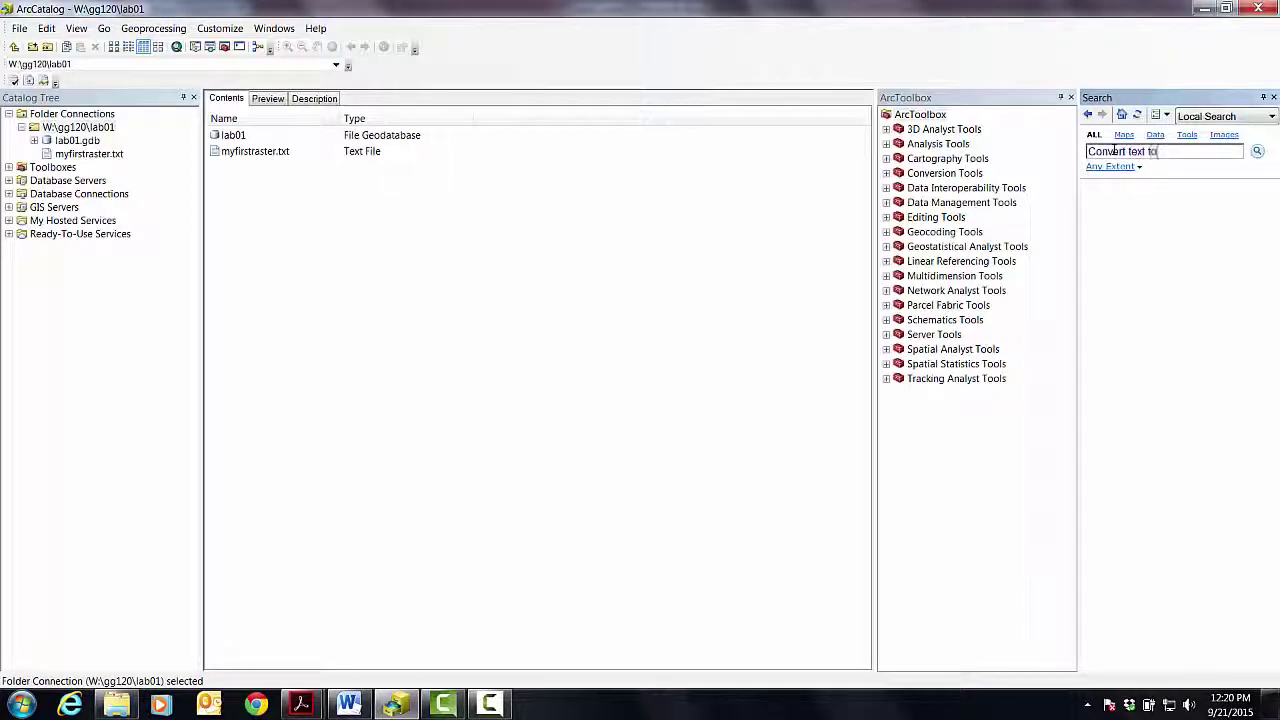
pyautogui.write(' raster')
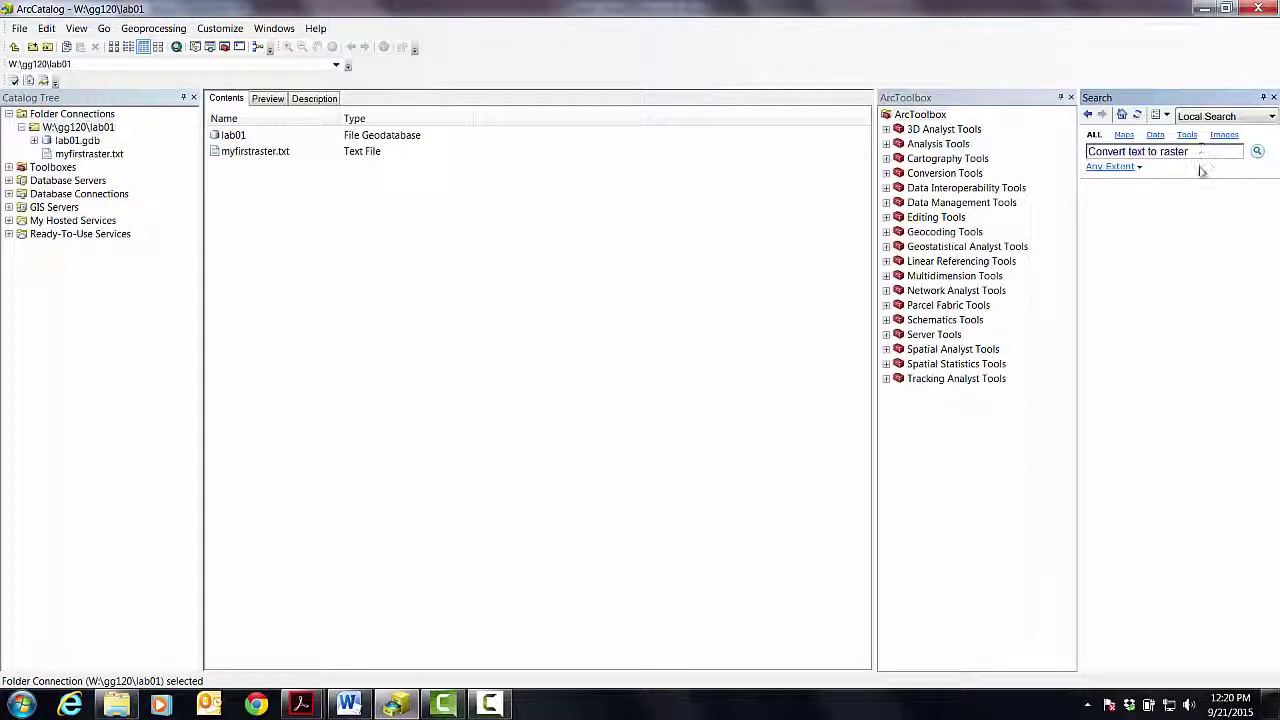
pyautogui.press('Return')
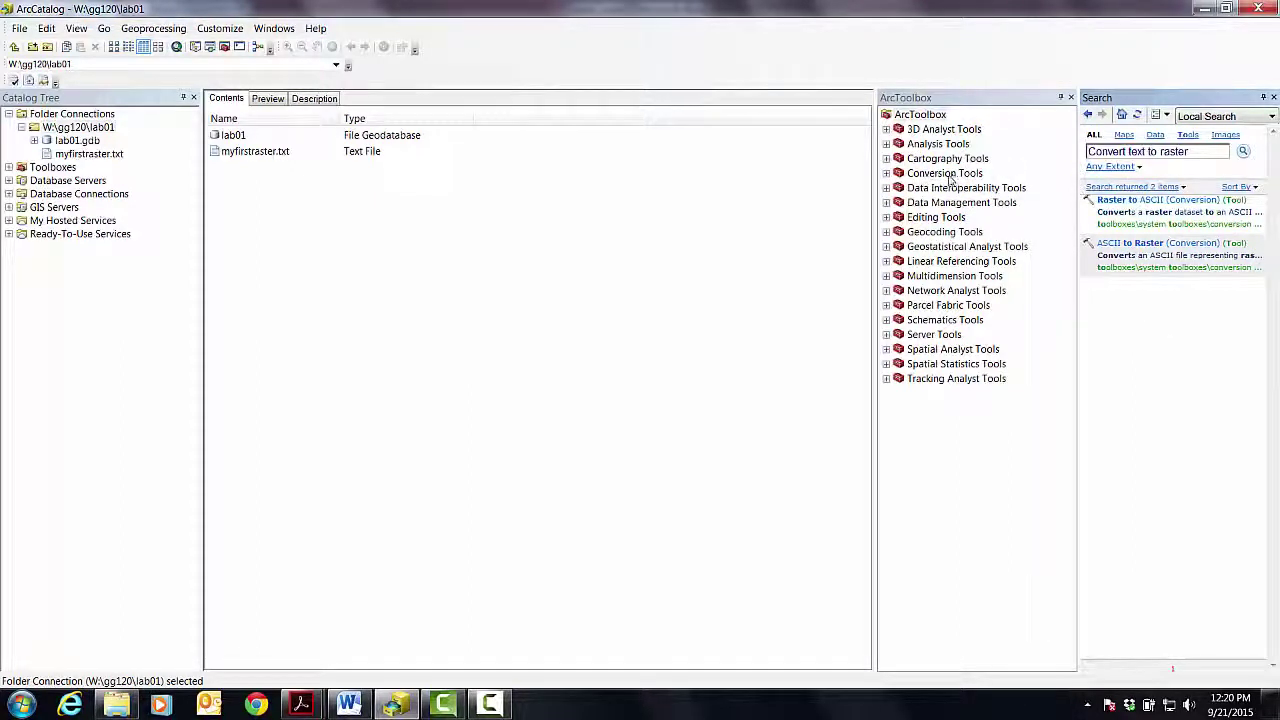
# Step: Expand Conversion Tools, view the To Raster toolset's tools, then collapse To Raster
pyautogui.click(886, 174)
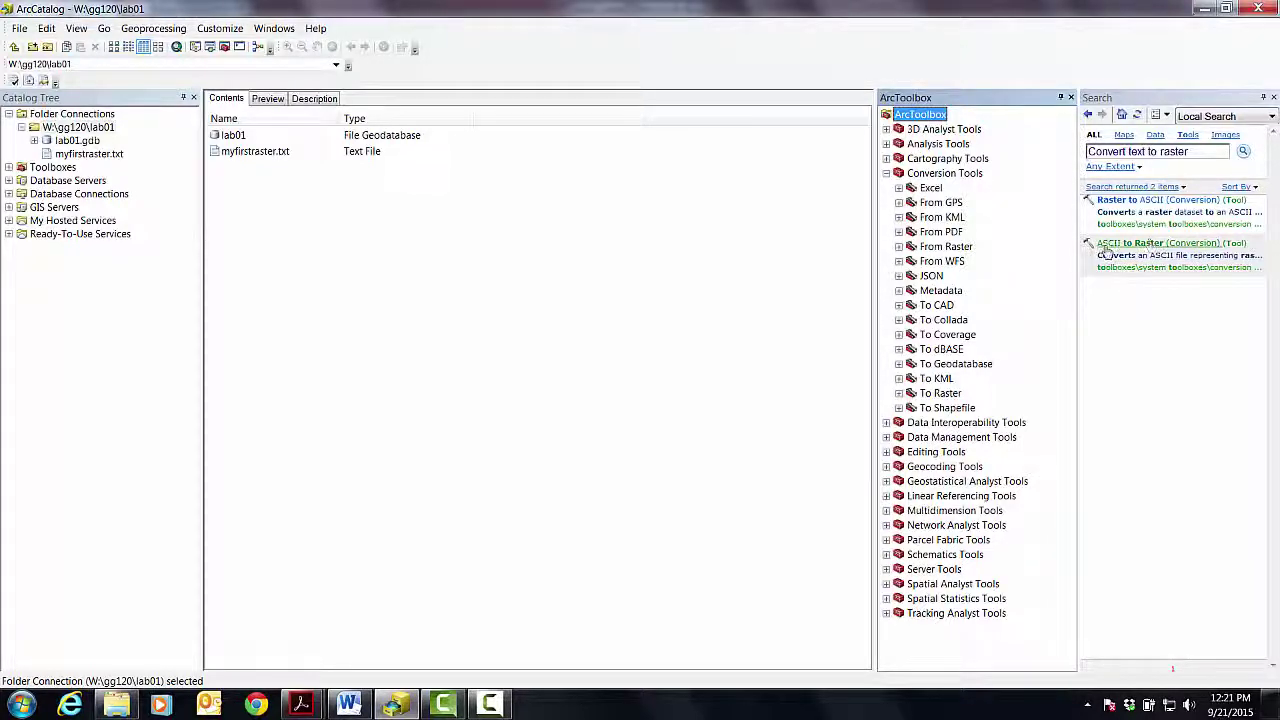
pyautogui.click(898, 393)
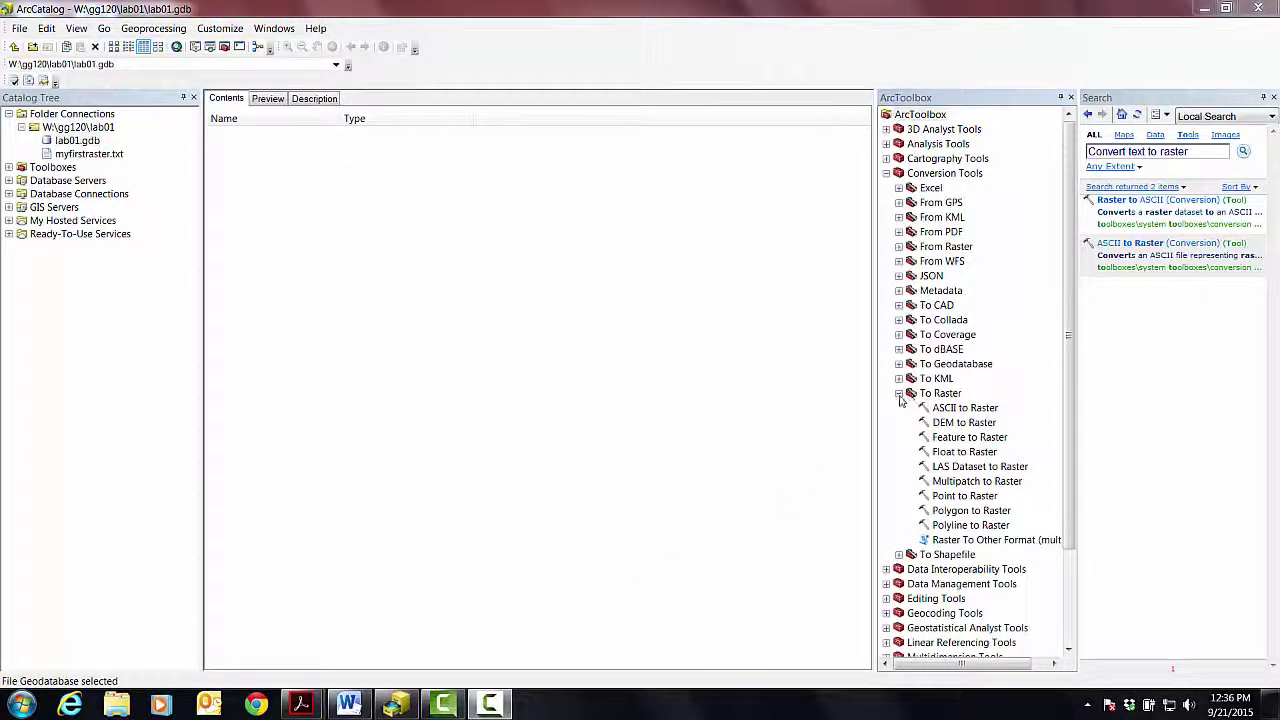
pyautogui.click(898, 393)
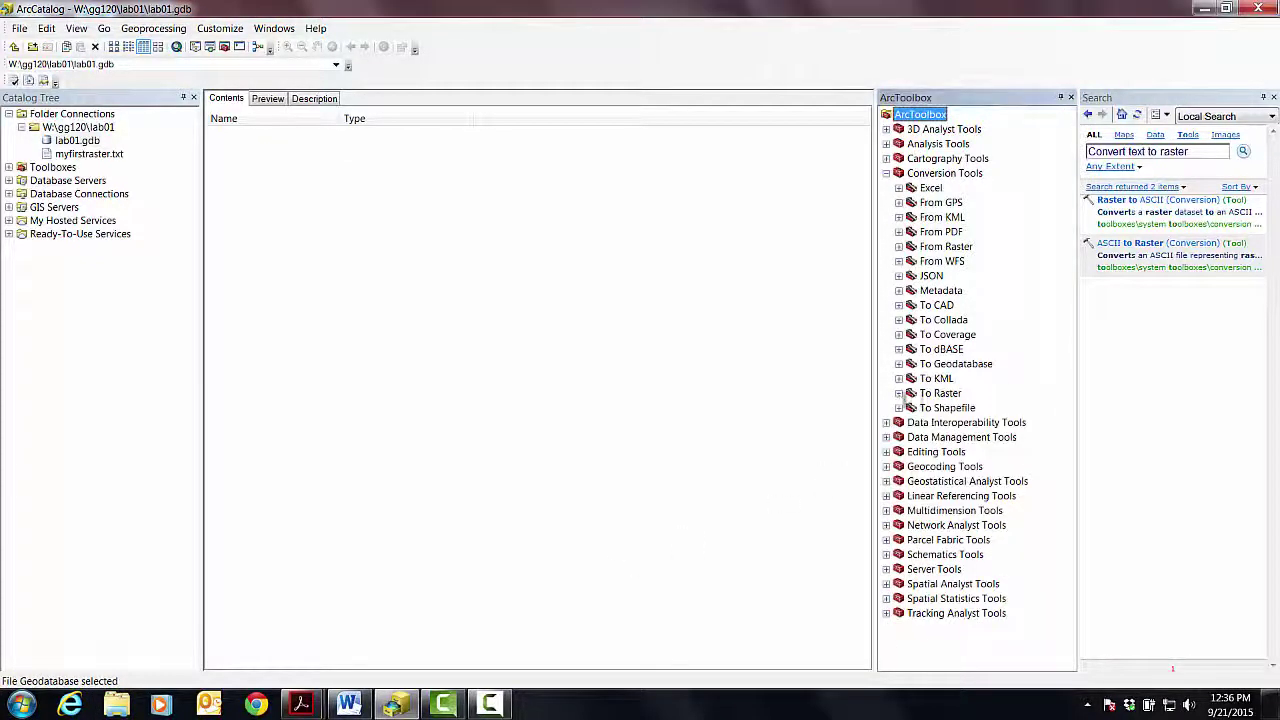
# Step: Open ASCII to Raster from the search results and move its dialog into place
pyautogui.doubleClick(1152, 248)
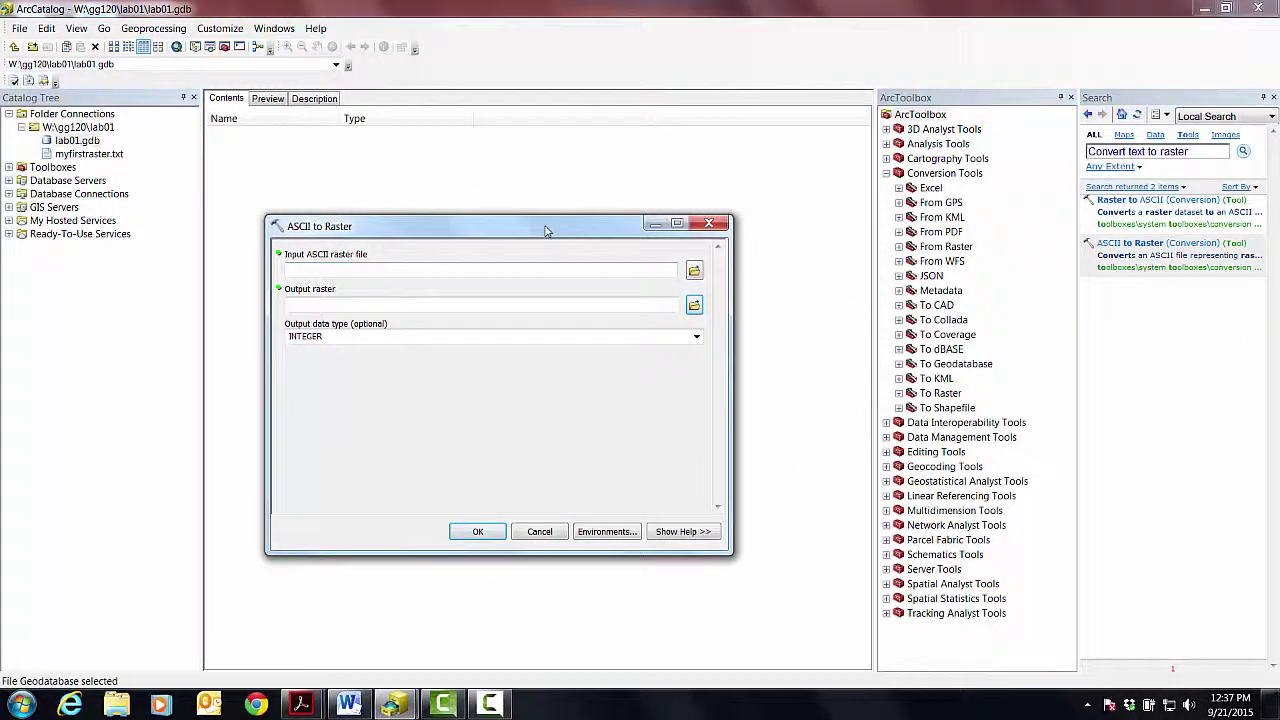
pyautogui.moveTo(546, 230); pyautogui.dragTo(617, 222)
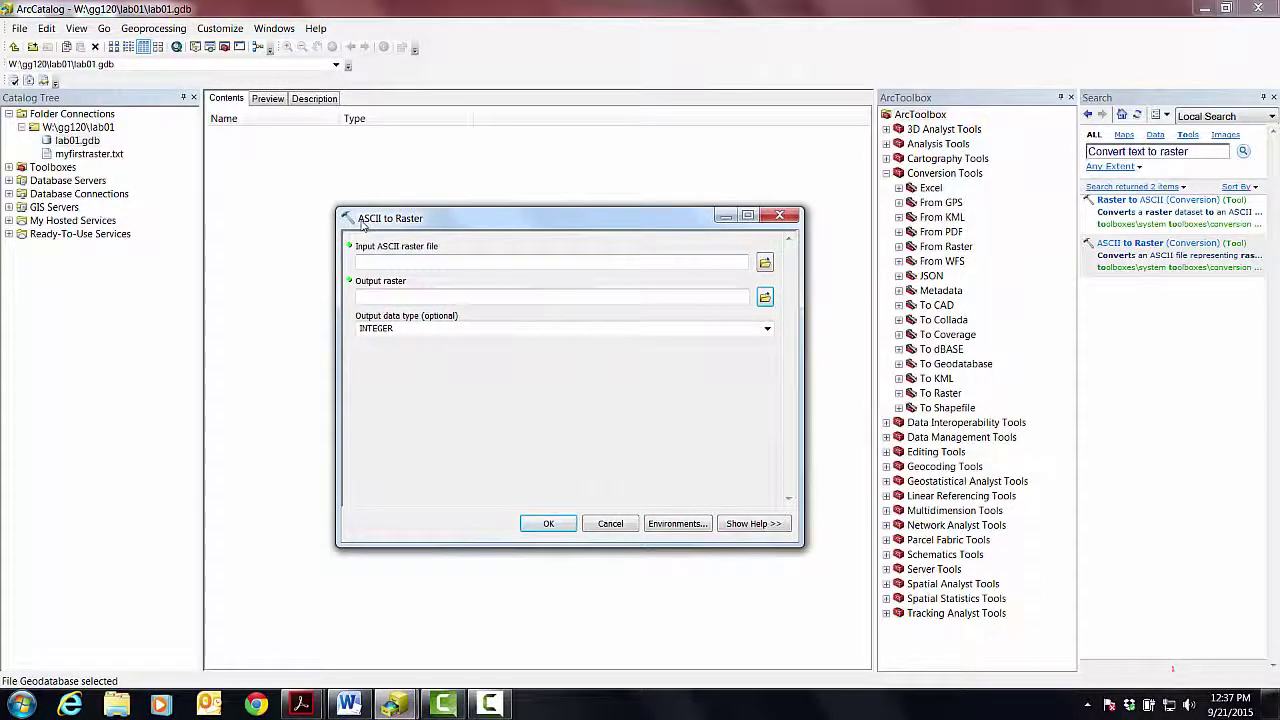
pyautogui.moveTo(474, 231); pyautogui.dragTo(439, 215)
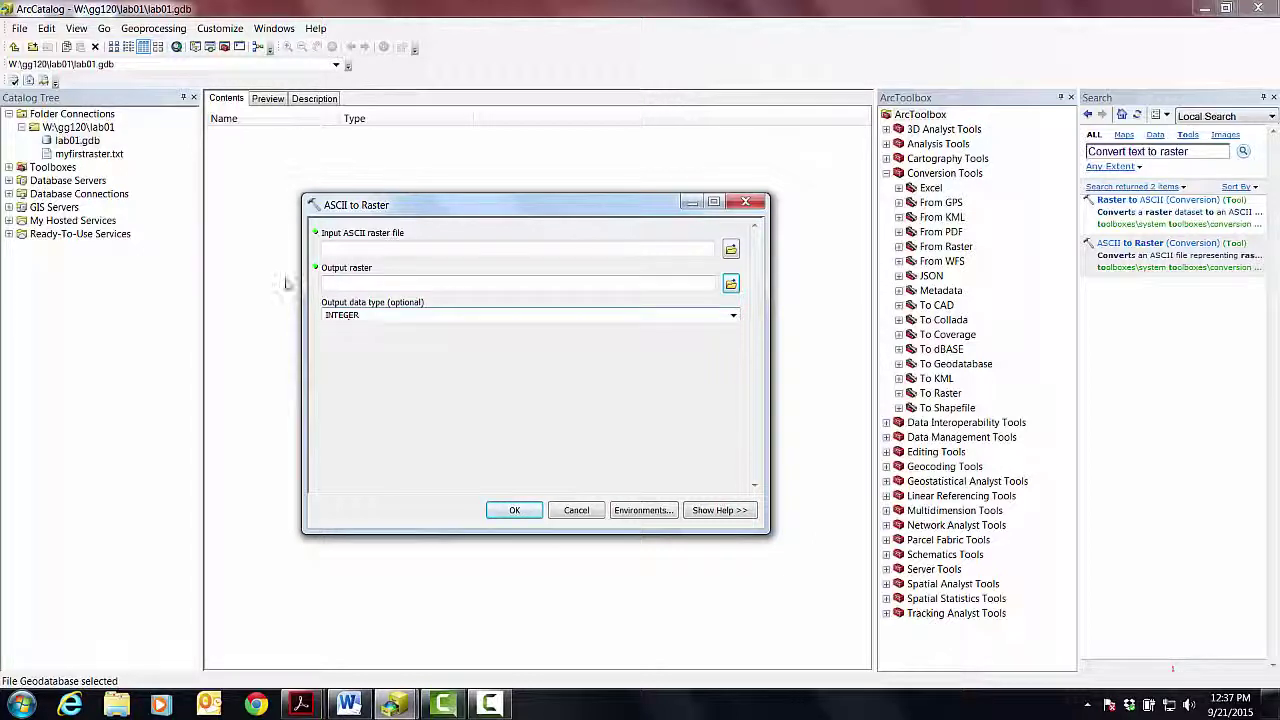
pyautogui.moveTo(379, 211); pyautogui.dragTo(362, 221)
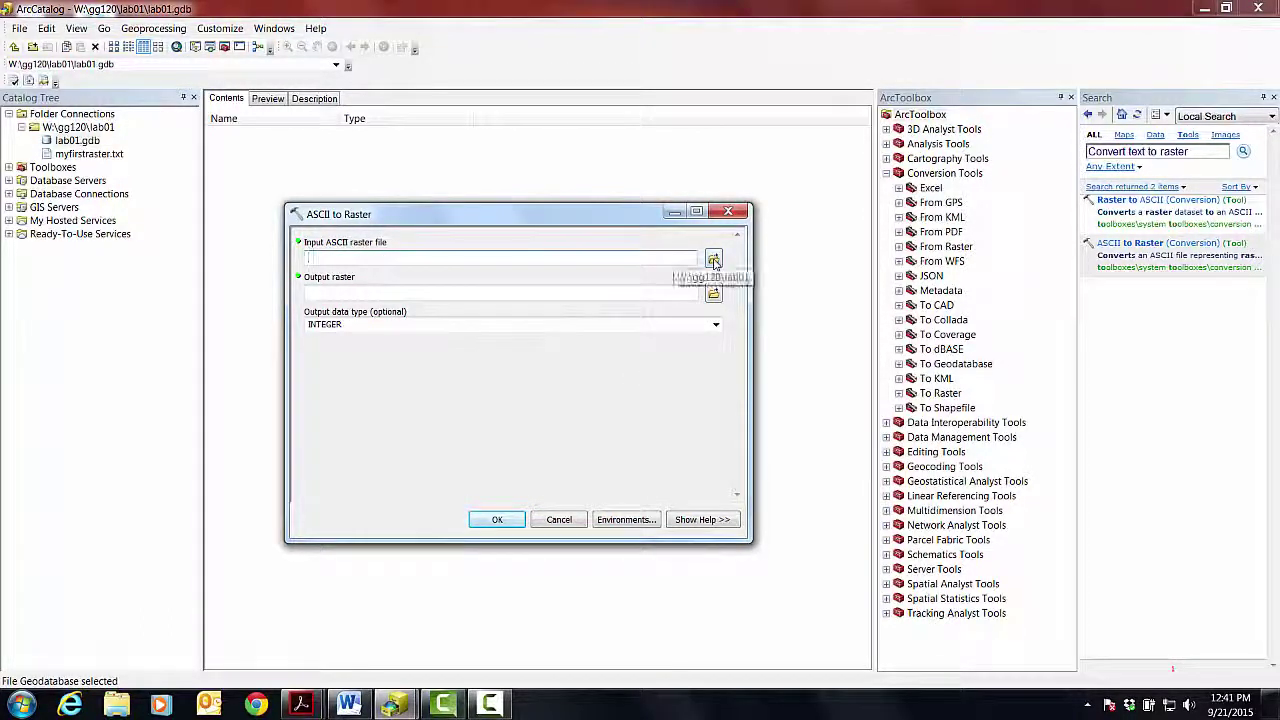
# Step: Browse to the lab01 folder and choose myfirstraster.txt as the input ASCII file
pyautogui.click(713, 261)
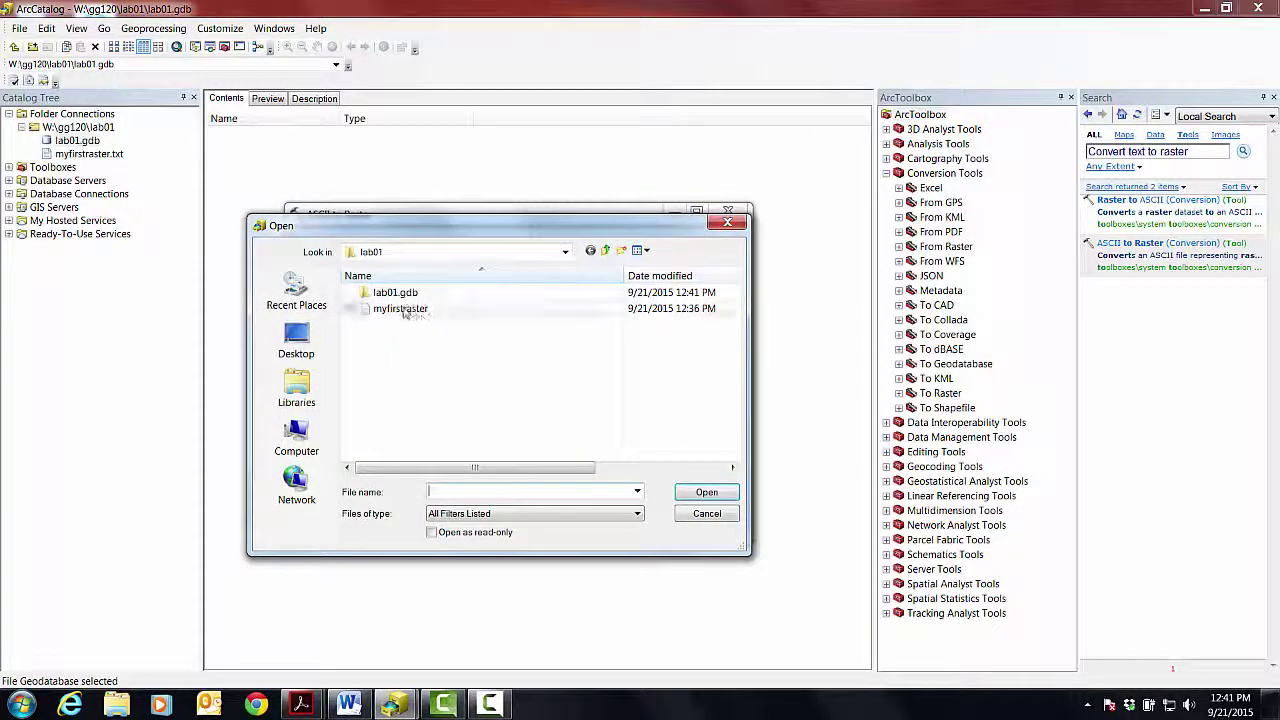
pyautogui.click(397, 253)
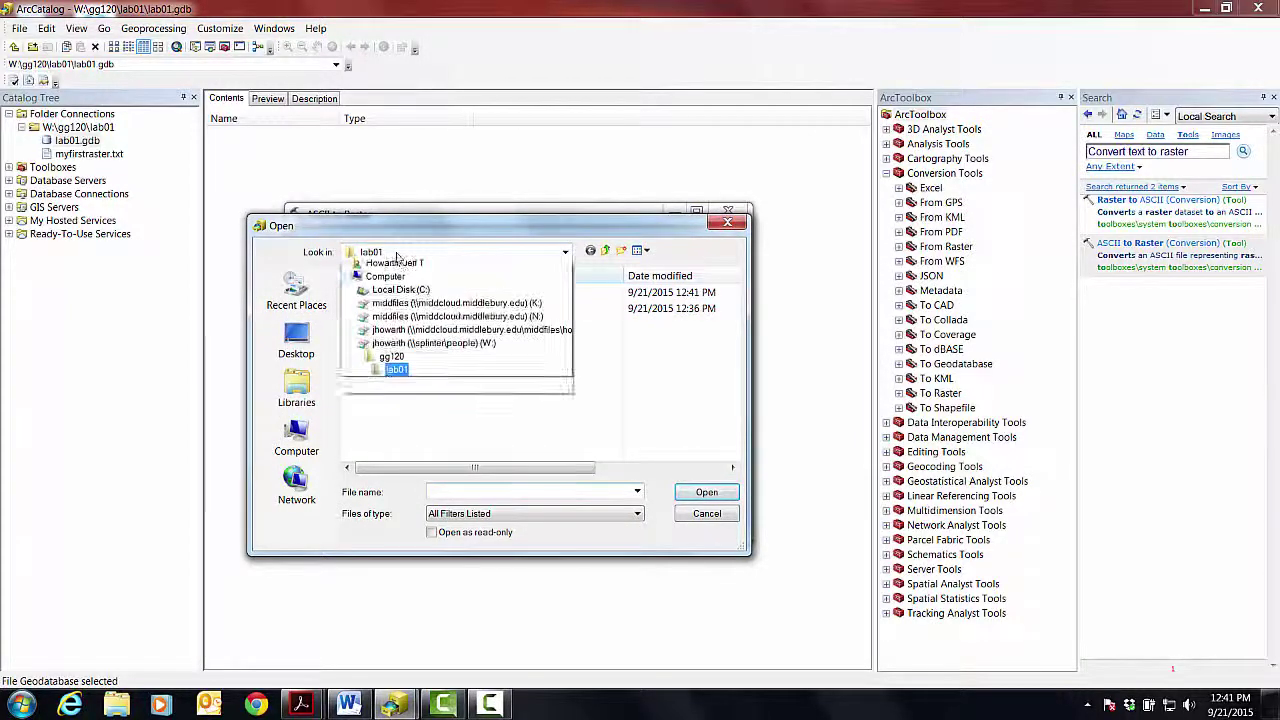
pyautogui.click(400, 430)
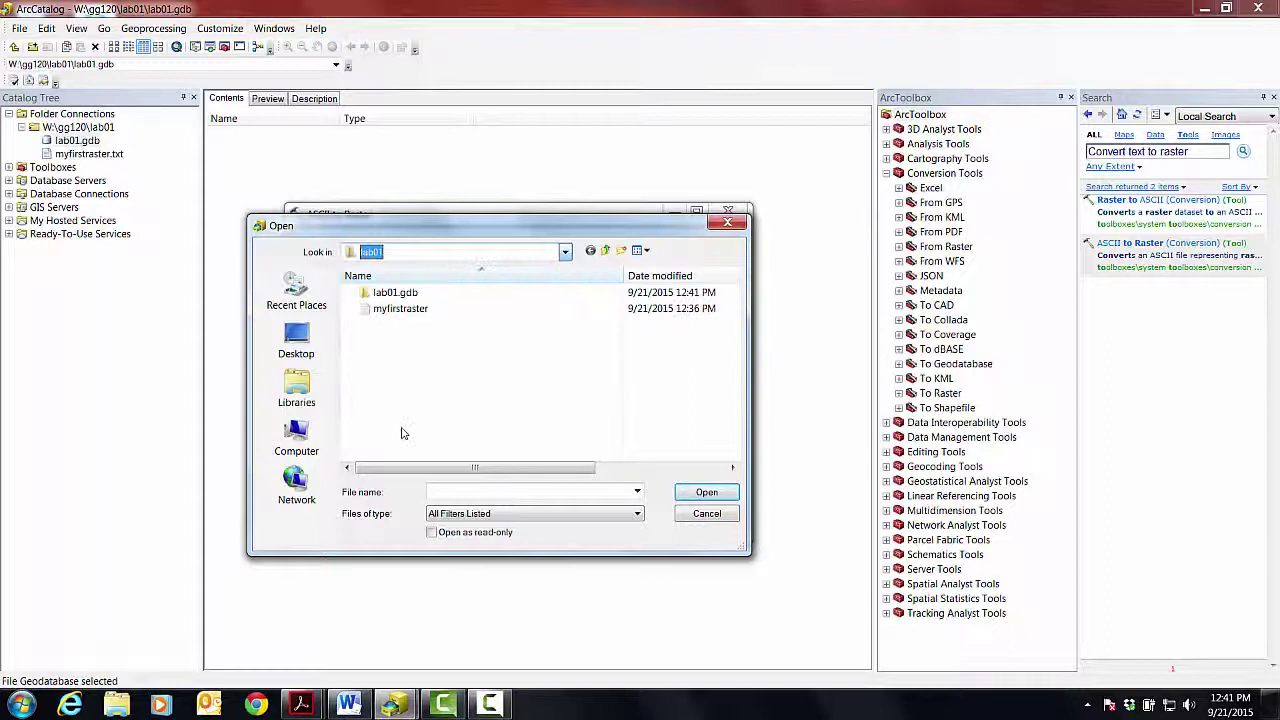
pyautogui.click(402, 311)
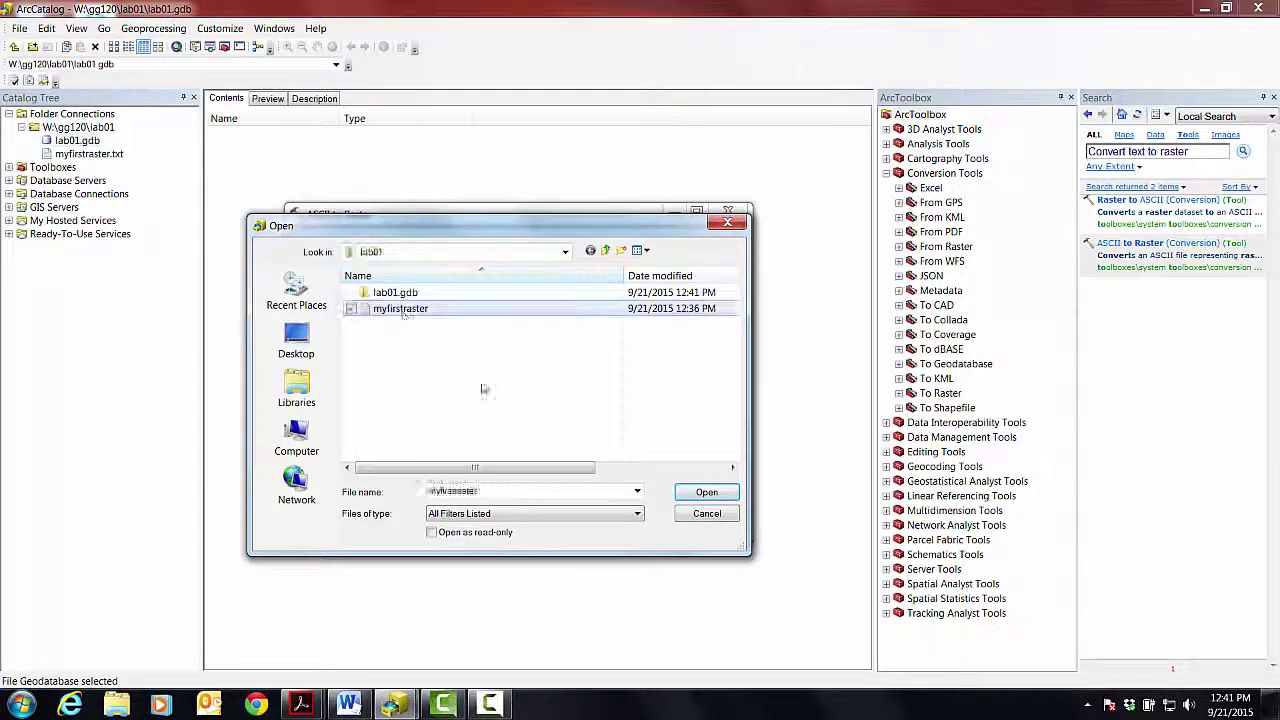
pyautogui.click(688, 494)
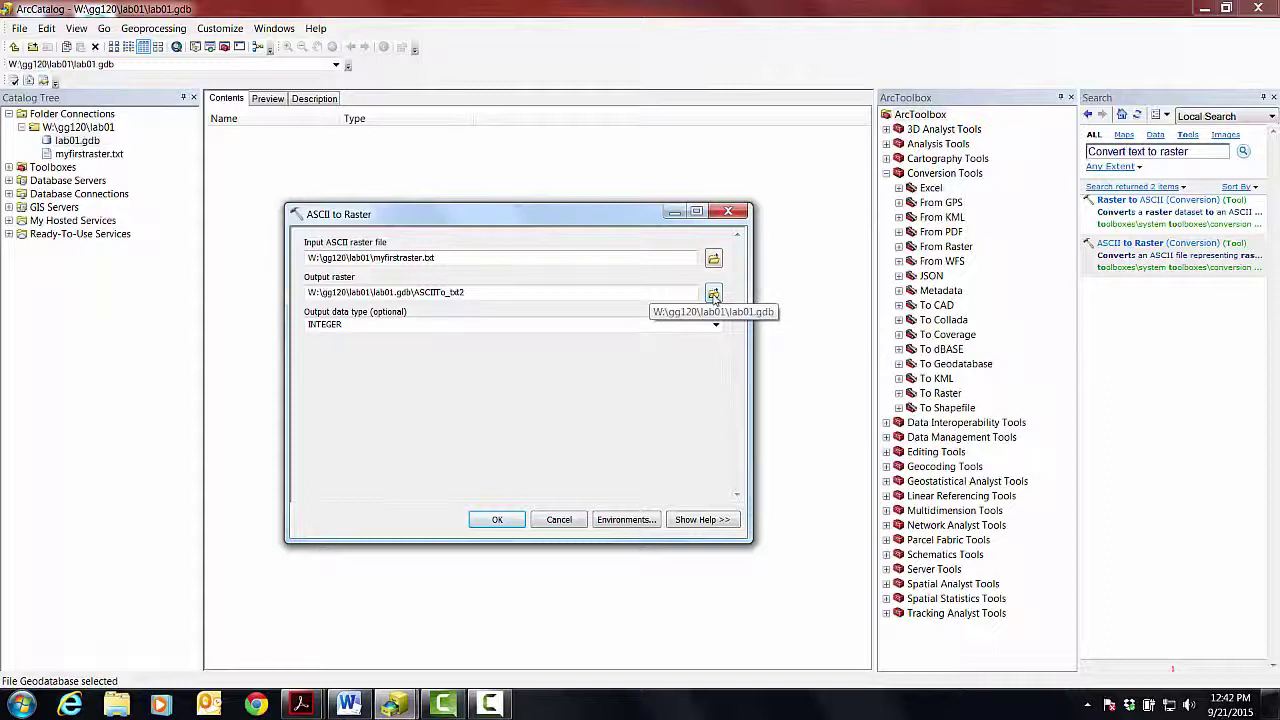
# Step: Save the output raster as o1_myfirstraster_from_text in lab01.gdb
pyautogui.click(713, 296)
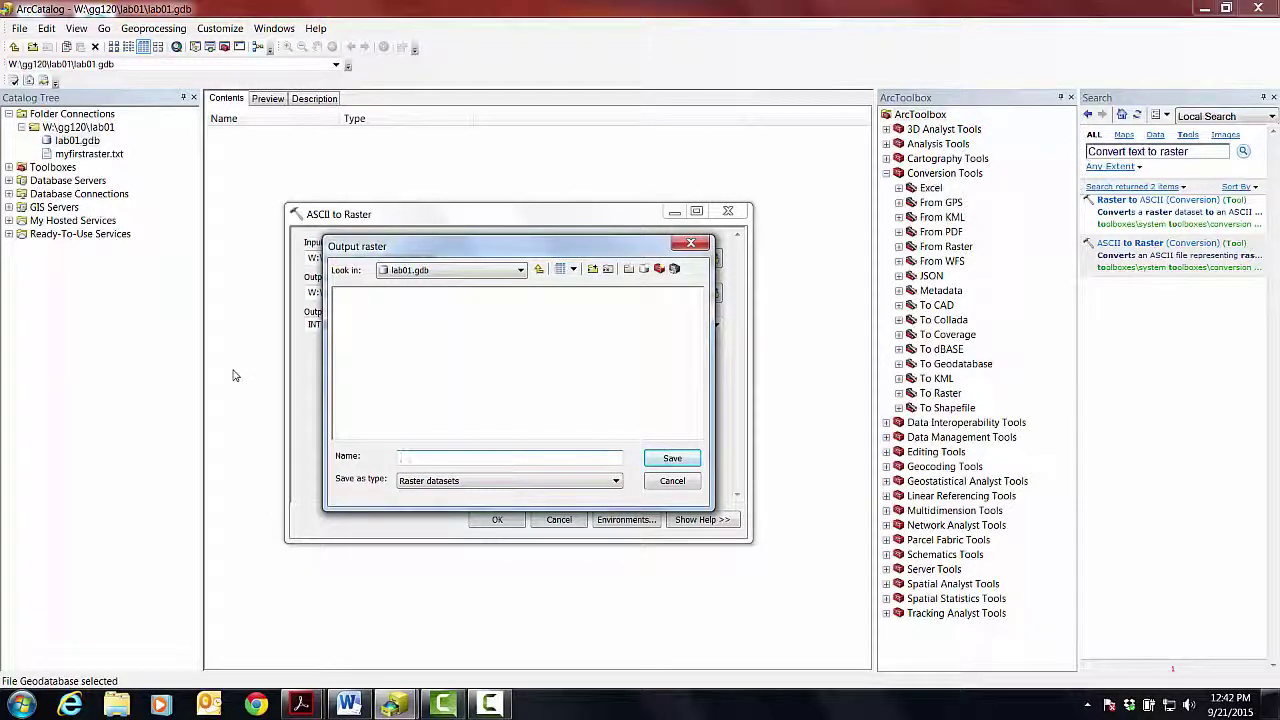
pyautogui.write('o')
pyautogui.write('u')
pyautogui.write('_m')
pyautogui.write('first')
pyautogui.write('raster')
pyautogui.write('_fromtext')
pyautogui.click(668, 461)
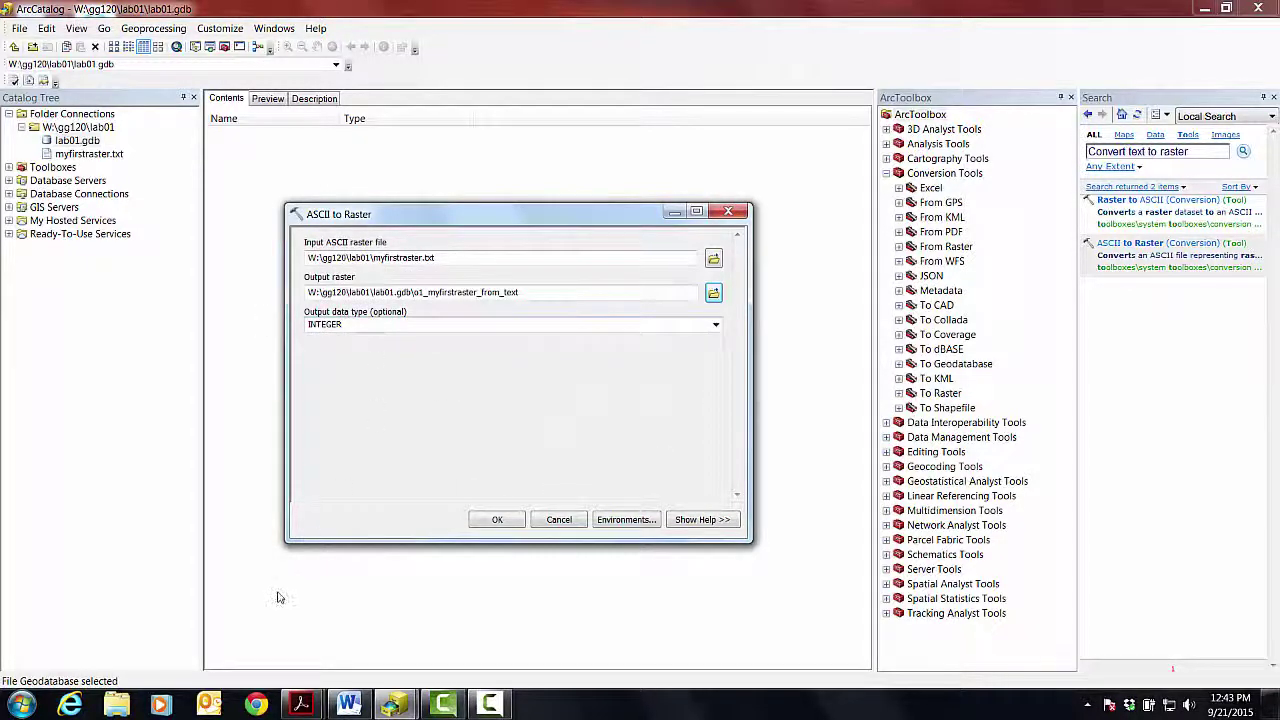
pyautogui.click(302, 706)
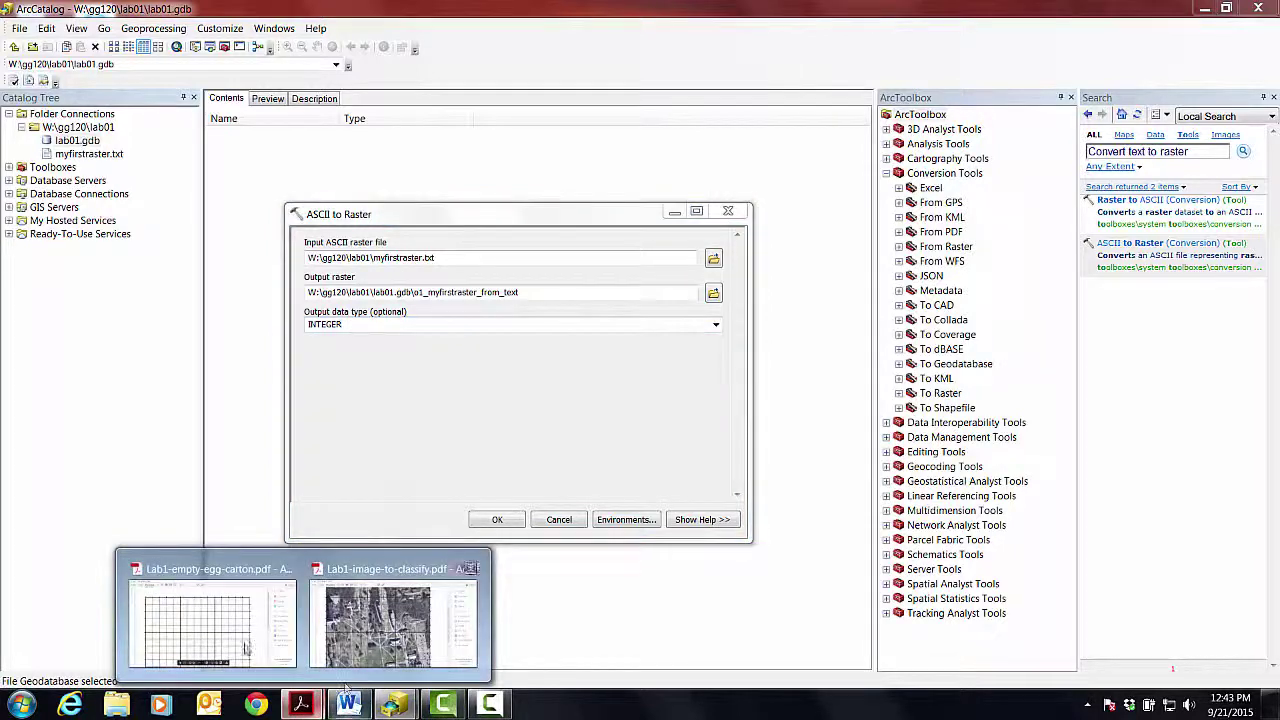
pyautogui.click(215, 600)
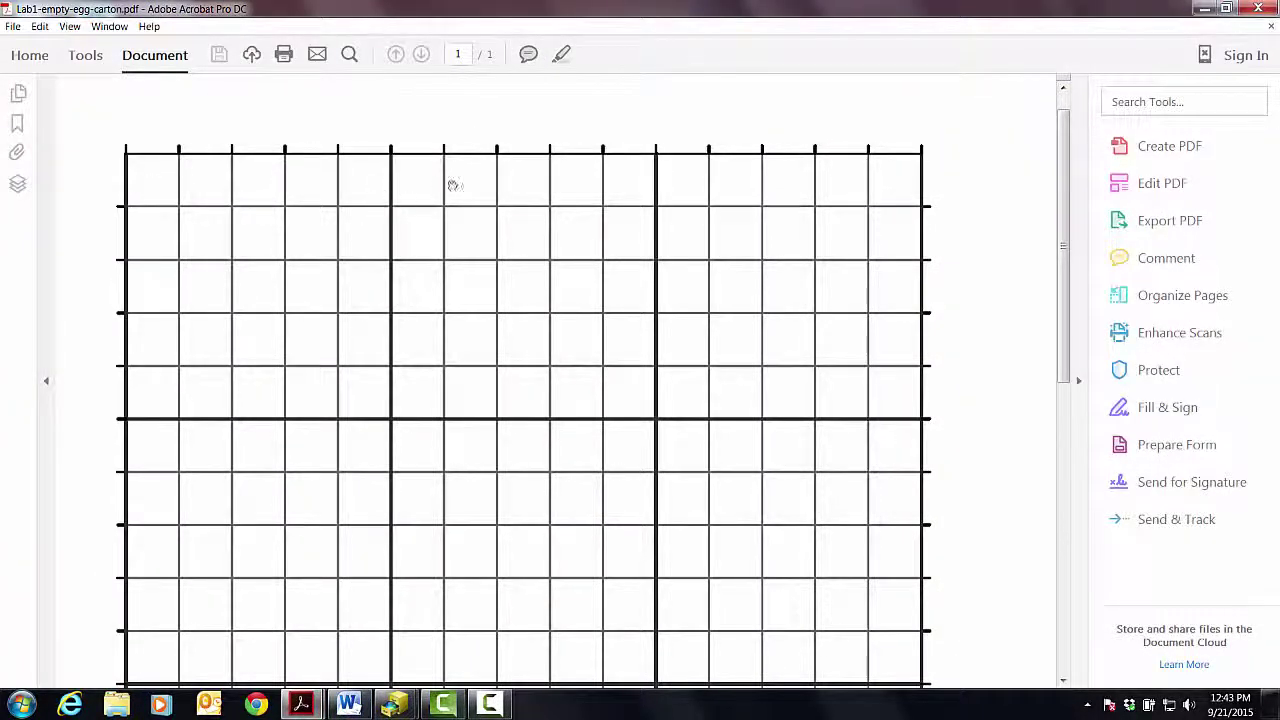
pyautogui.click(1203, 8)
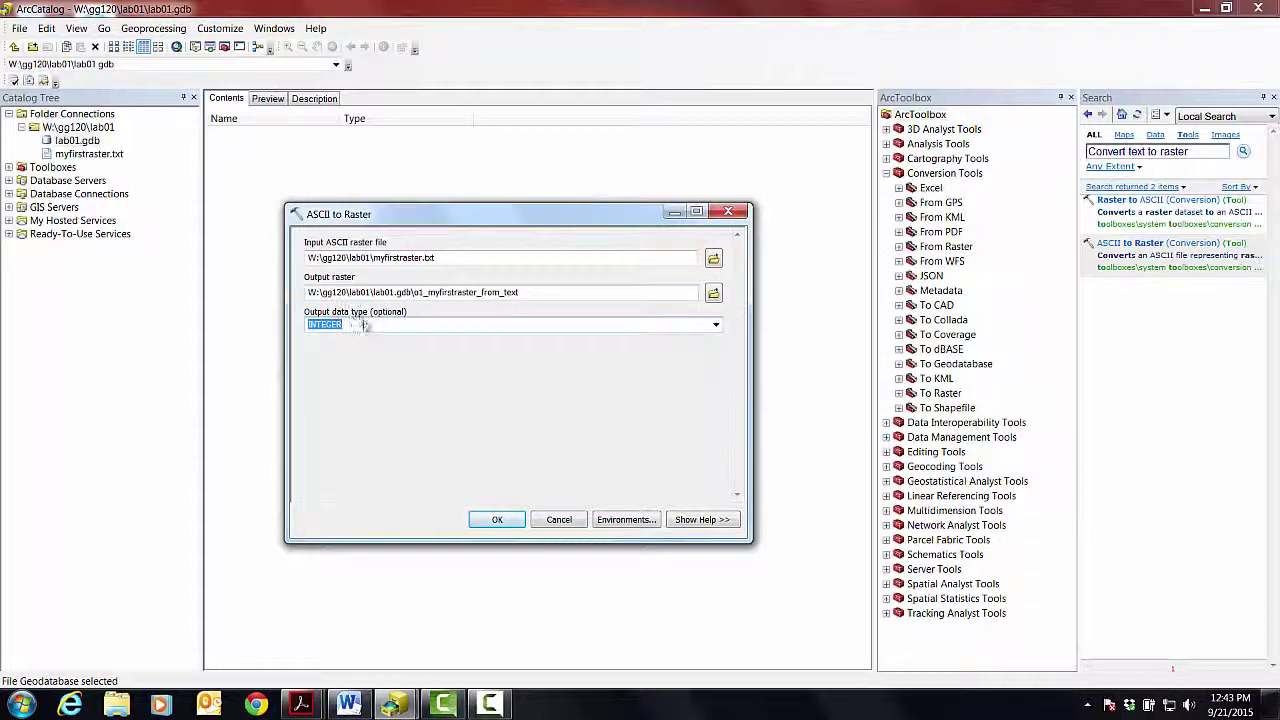
# Step: Keep INTEGER as the output data type and run the ASCII to Raster conversion
pyautogui.click(716, 325)
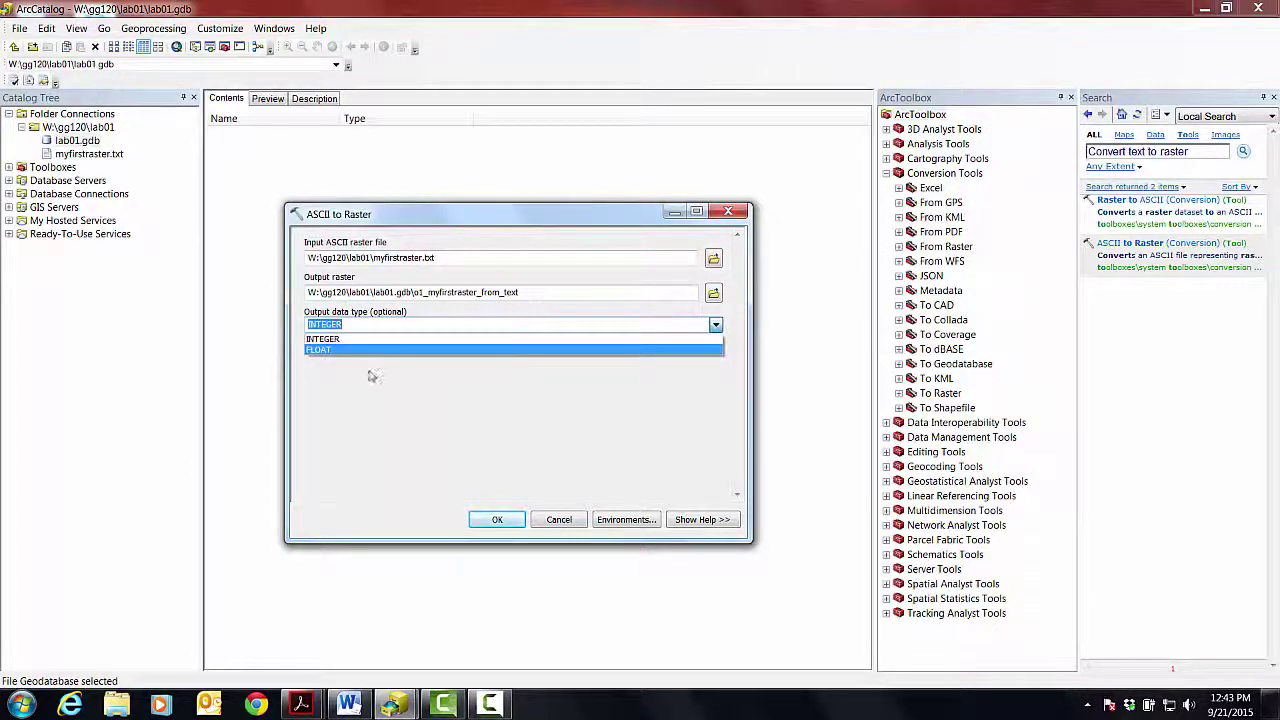
pyautogui.click(333, 340)
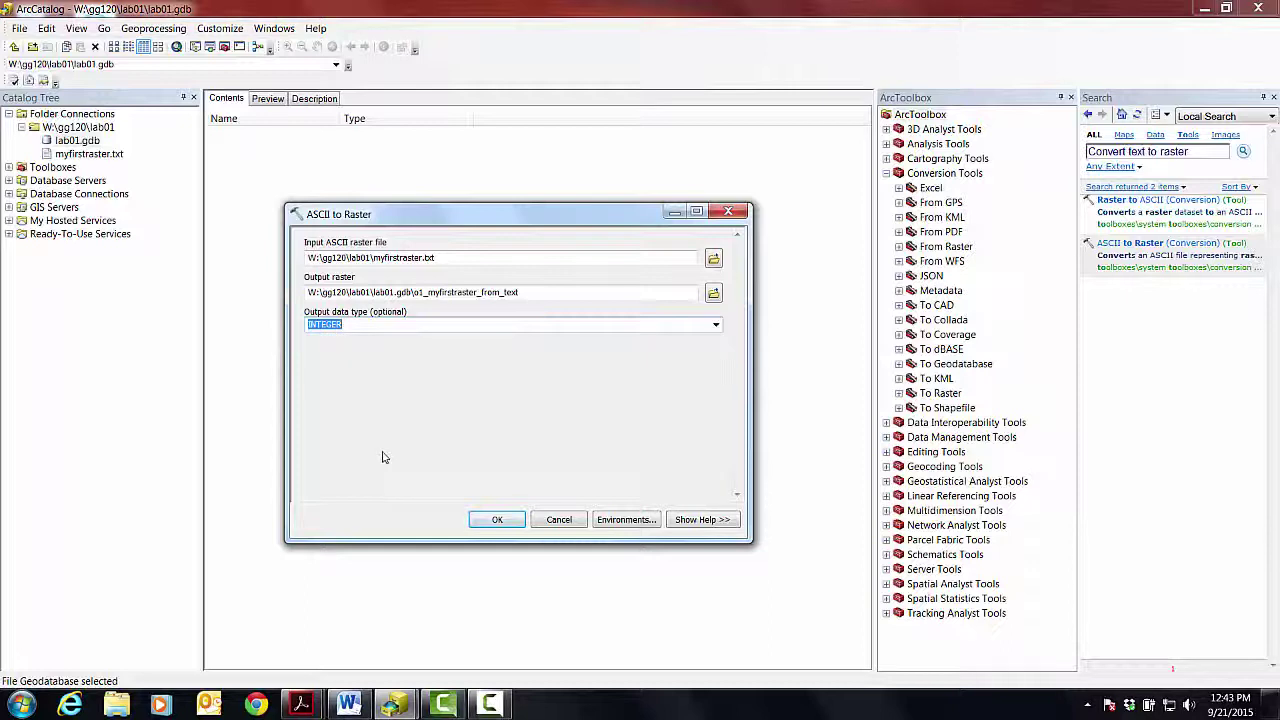
pyautogui.click(362, 405)
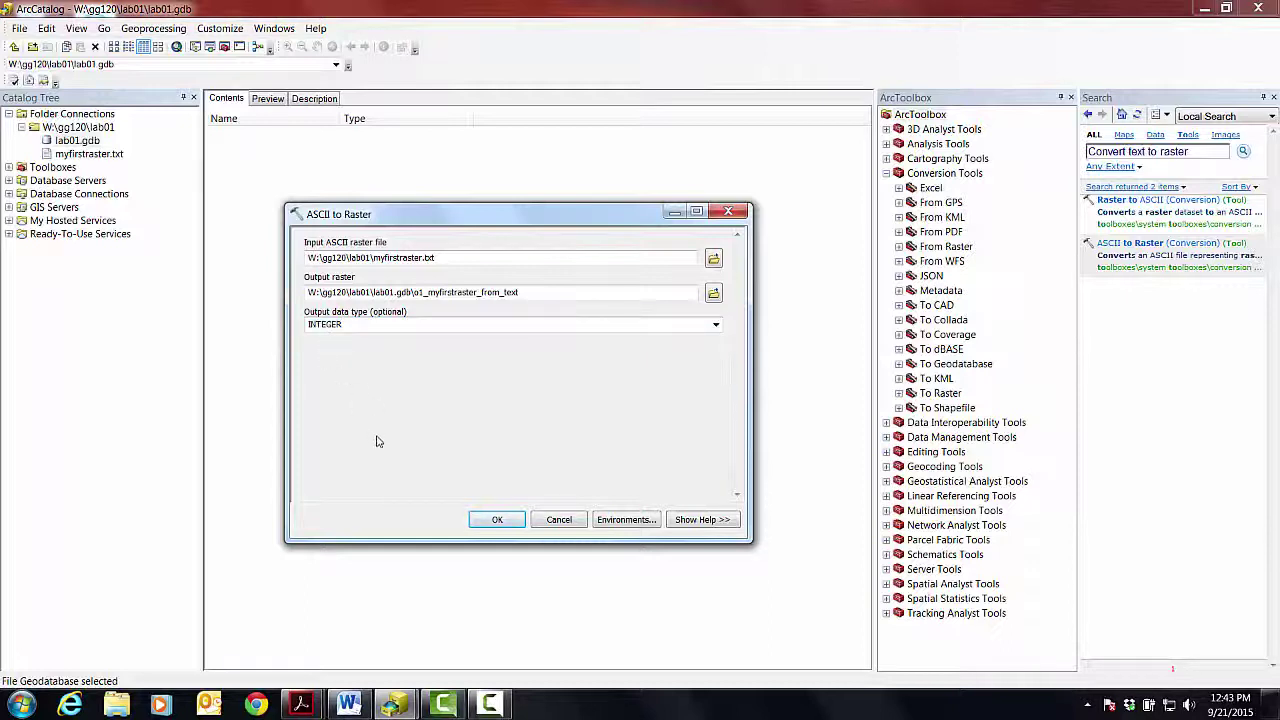
pyautogui.click(497, 521)
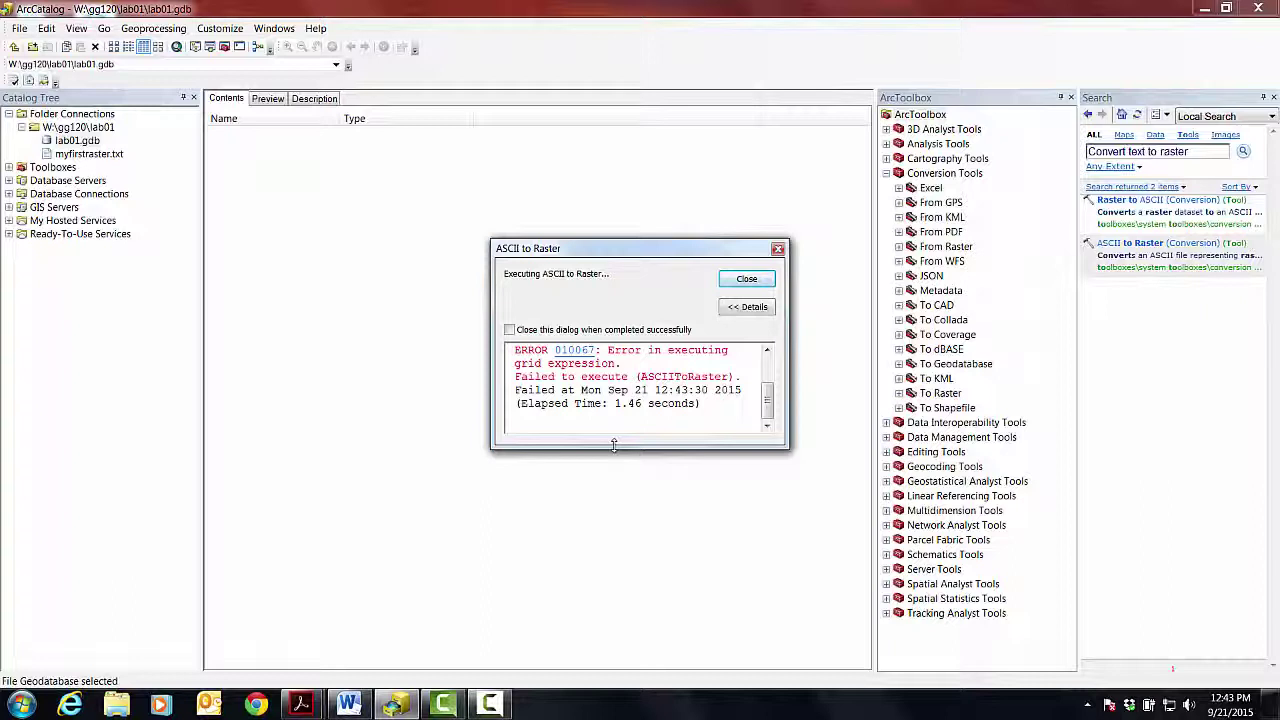
# Step: Enlarge and reposition the progress dialog to read the ERROR 010067 log
pyautogui.moveTo(614, 446); pyautogui.dragTo(614, 506)
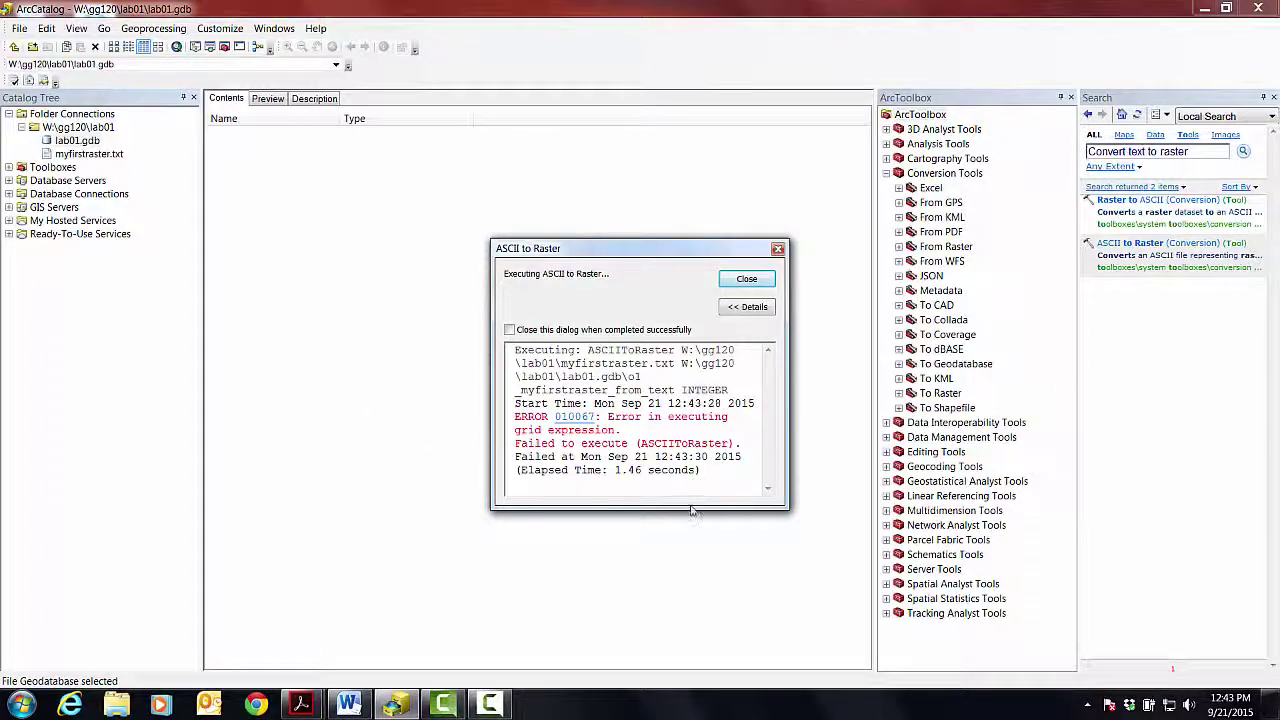
pyautogui.moveTo(688, 505); pyautogui.dragTo(679, 528)
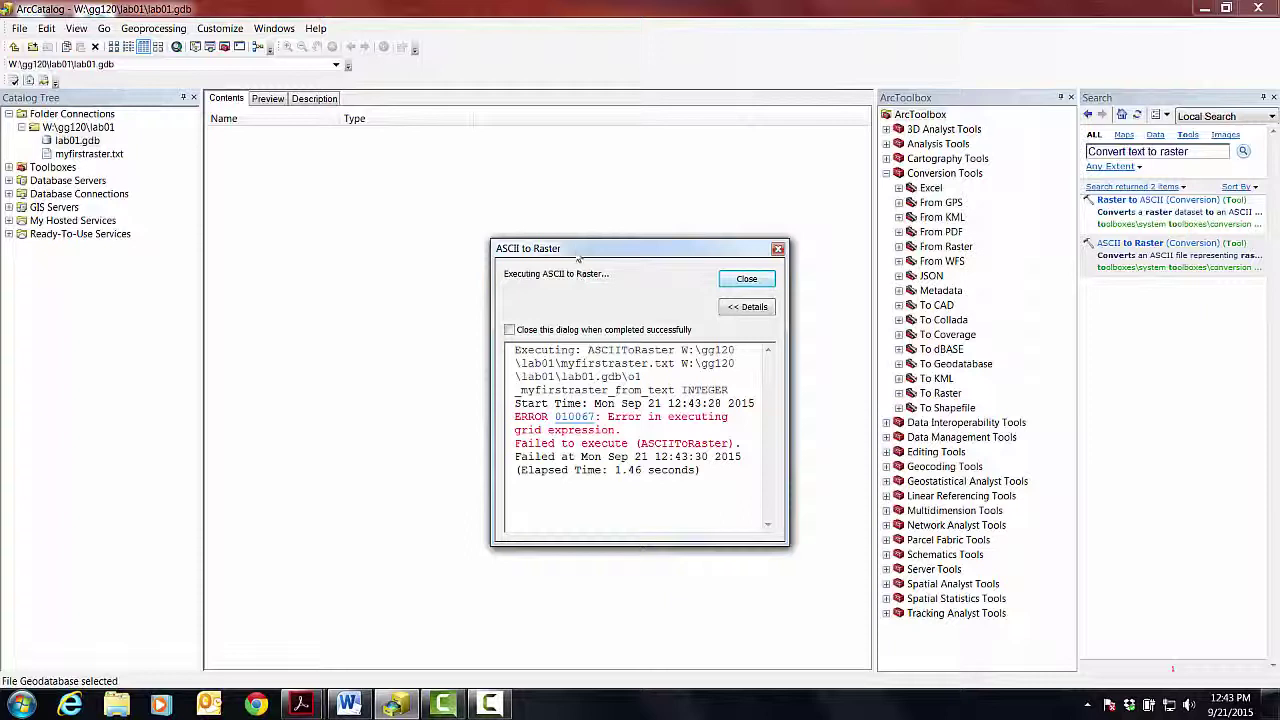
pyautogui.moveTo(535, 247); pyautogui.dragTo(415, 200)
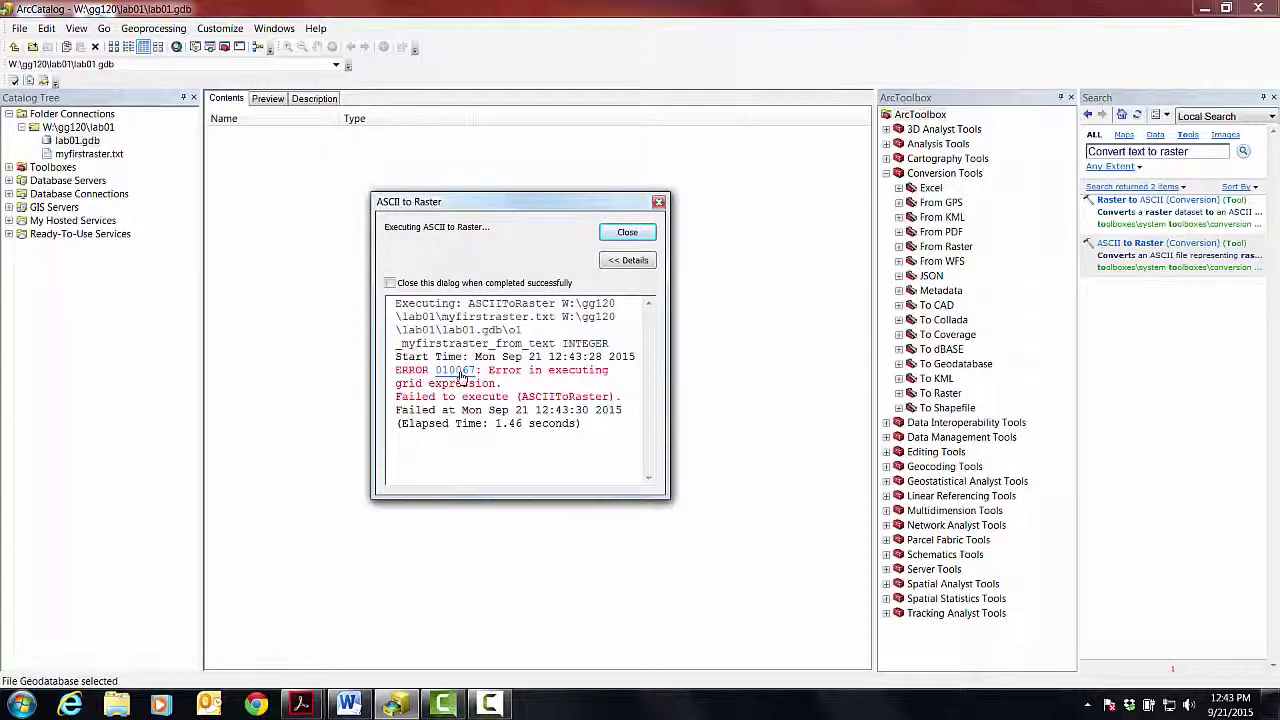
# Step: Read the Help explanation for error 010067, then close the failure report
pyautogui.click(462, 374)
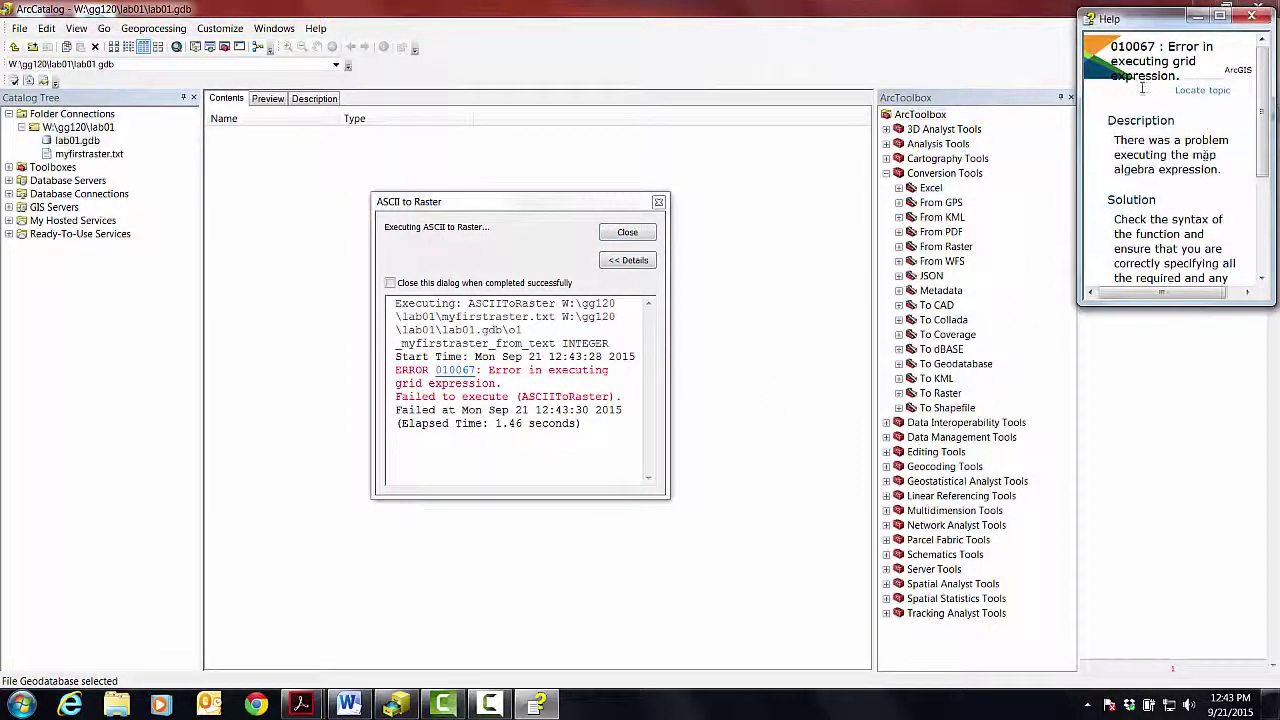
pyautogui.moveTo(1078, 118); pyautogui.dragTo(808, 118)
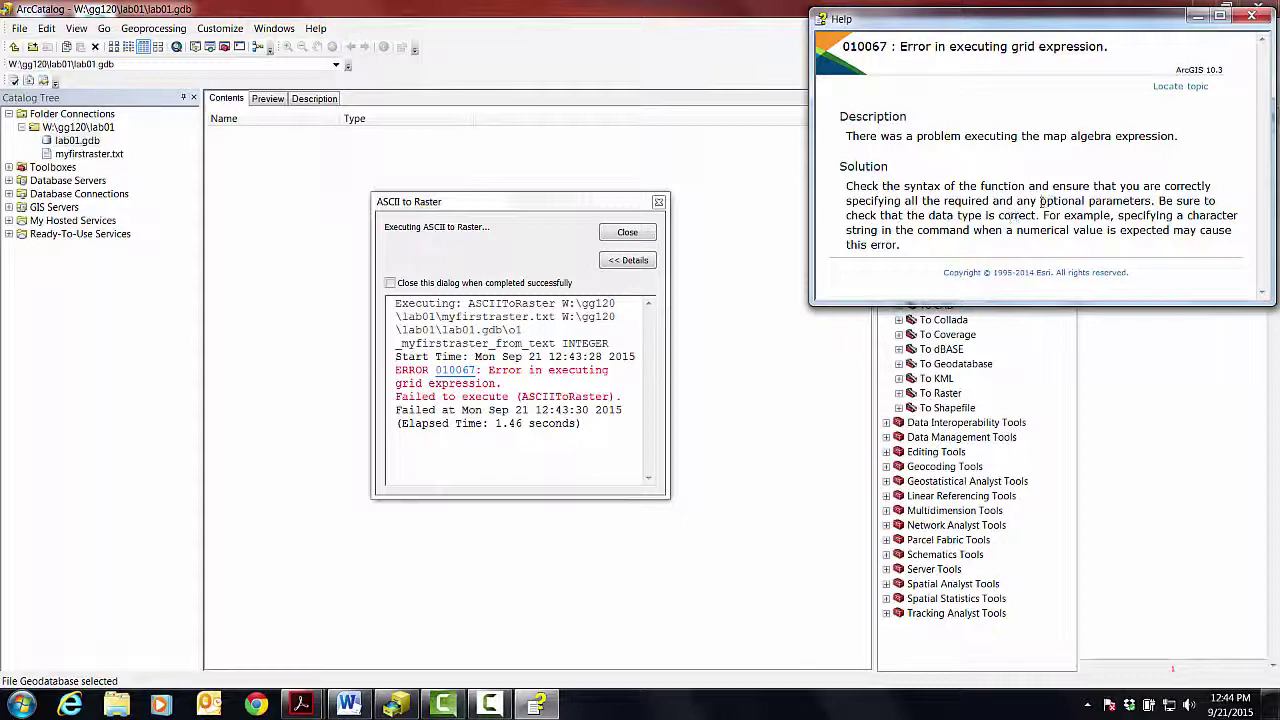
pyautogui.click(1251, 16)
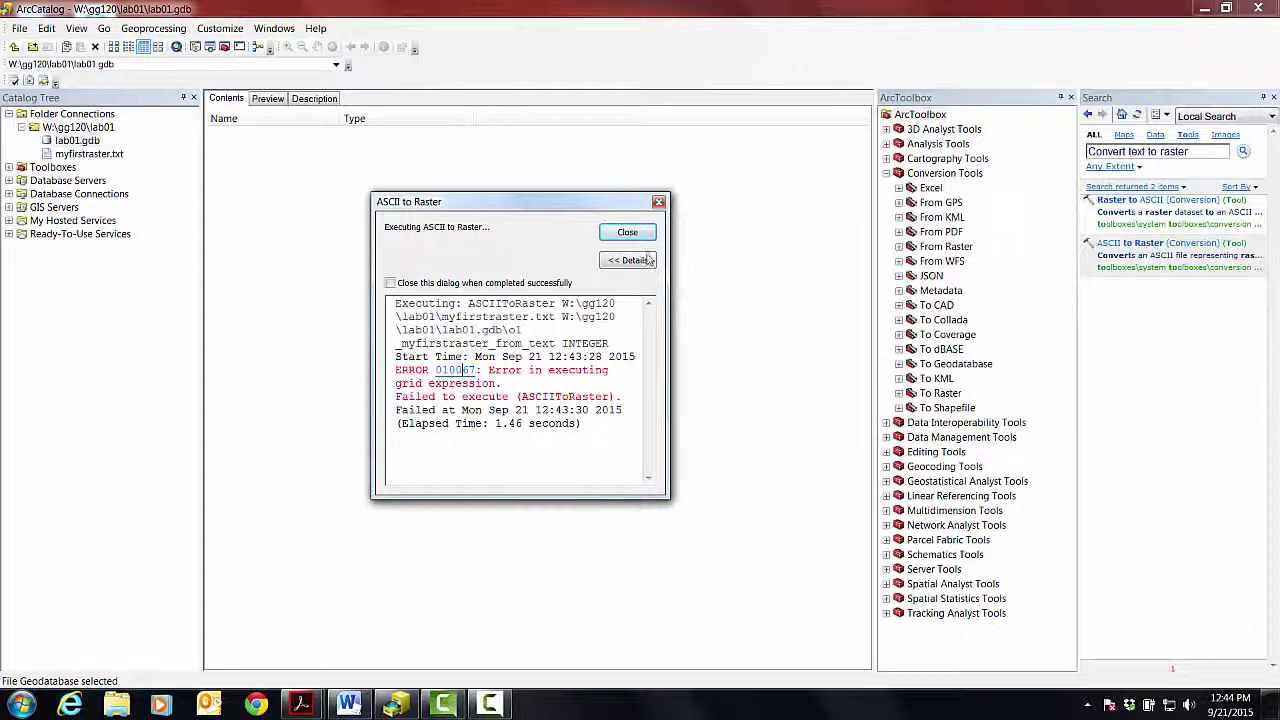
pyautogui.click(659, 203)
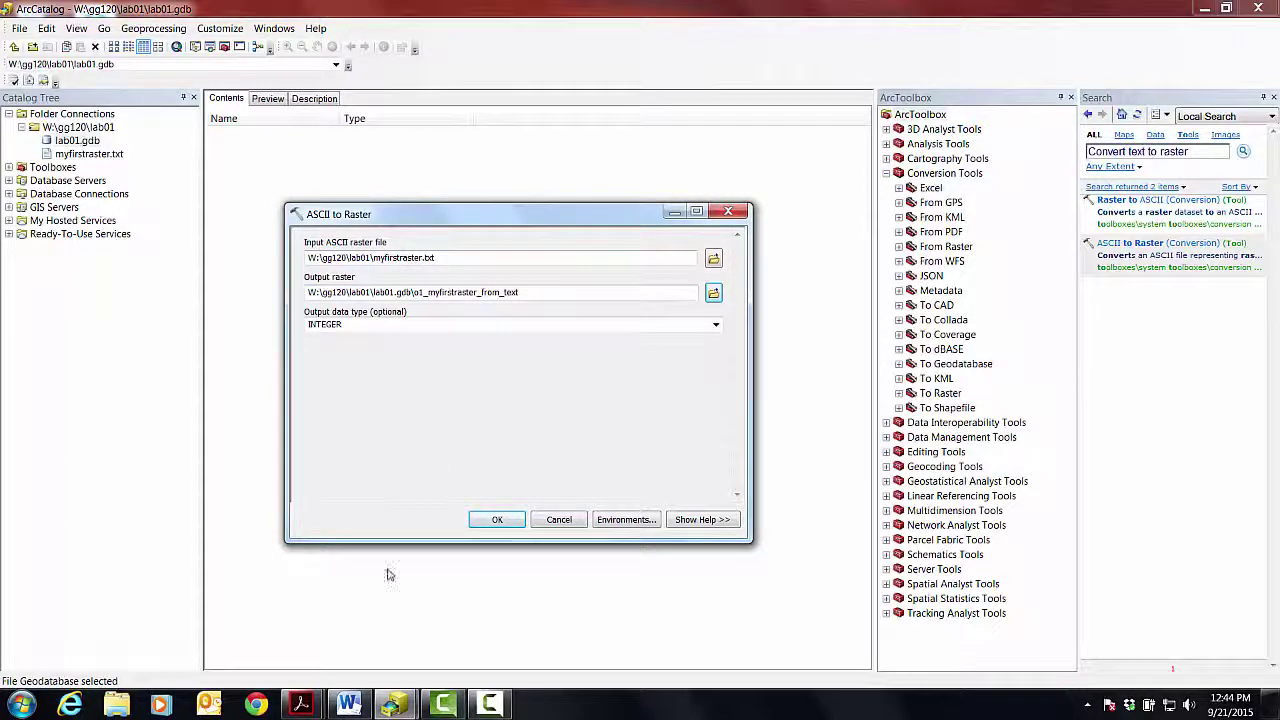
# Step: Browse Windows Explorer to W:\gg120\lab01 and select the myfirstraster text file
pyautogui.click(116, 705)
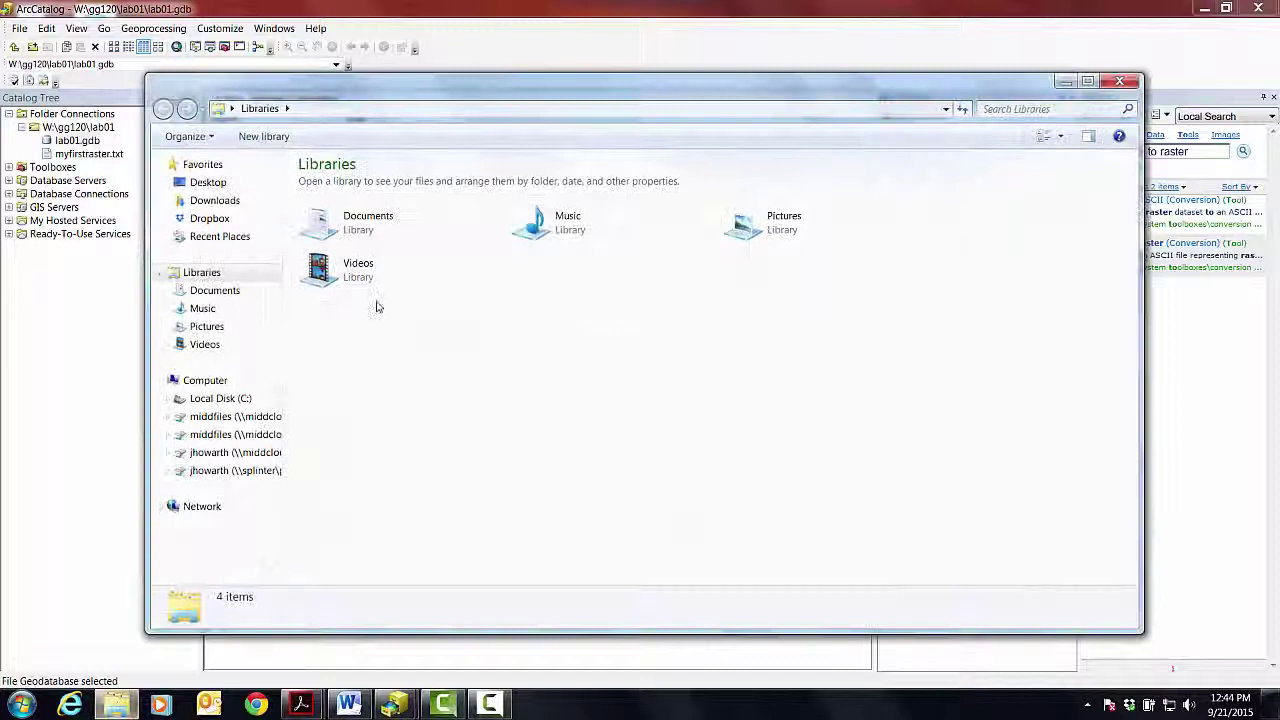
pyautogui.click(243, 470)
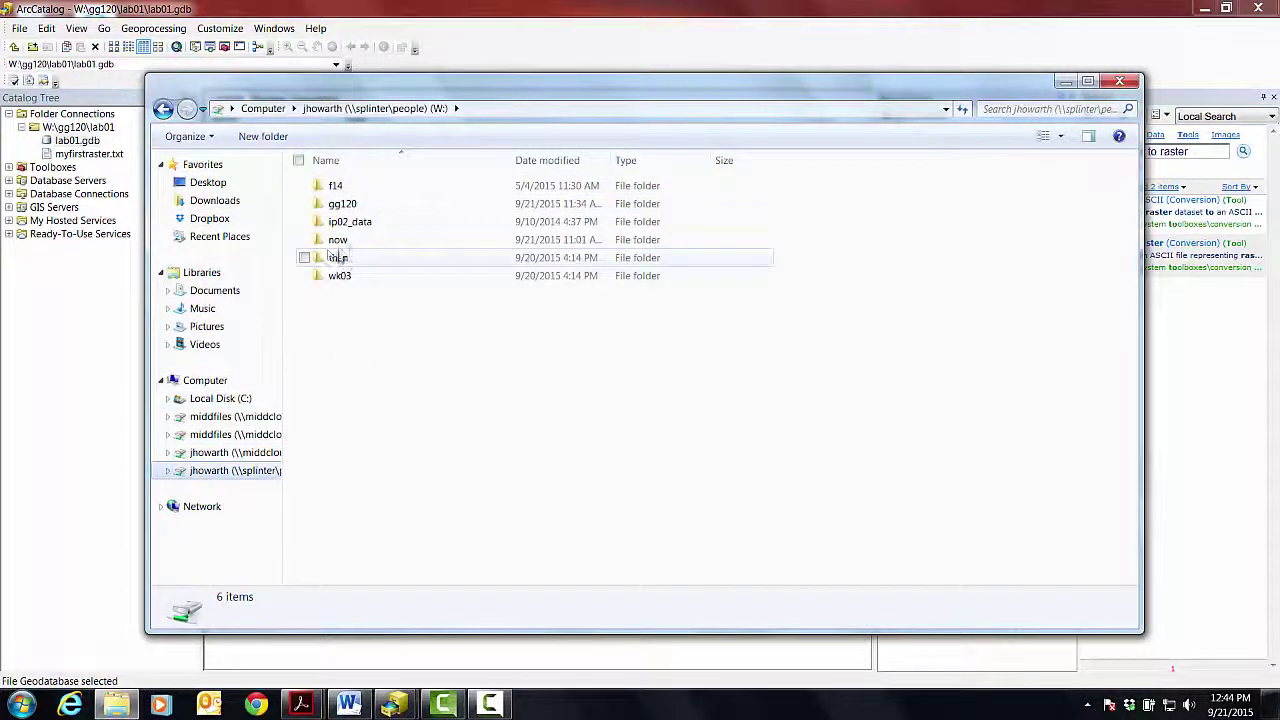
pyautogui.doubleClick(341, 204)
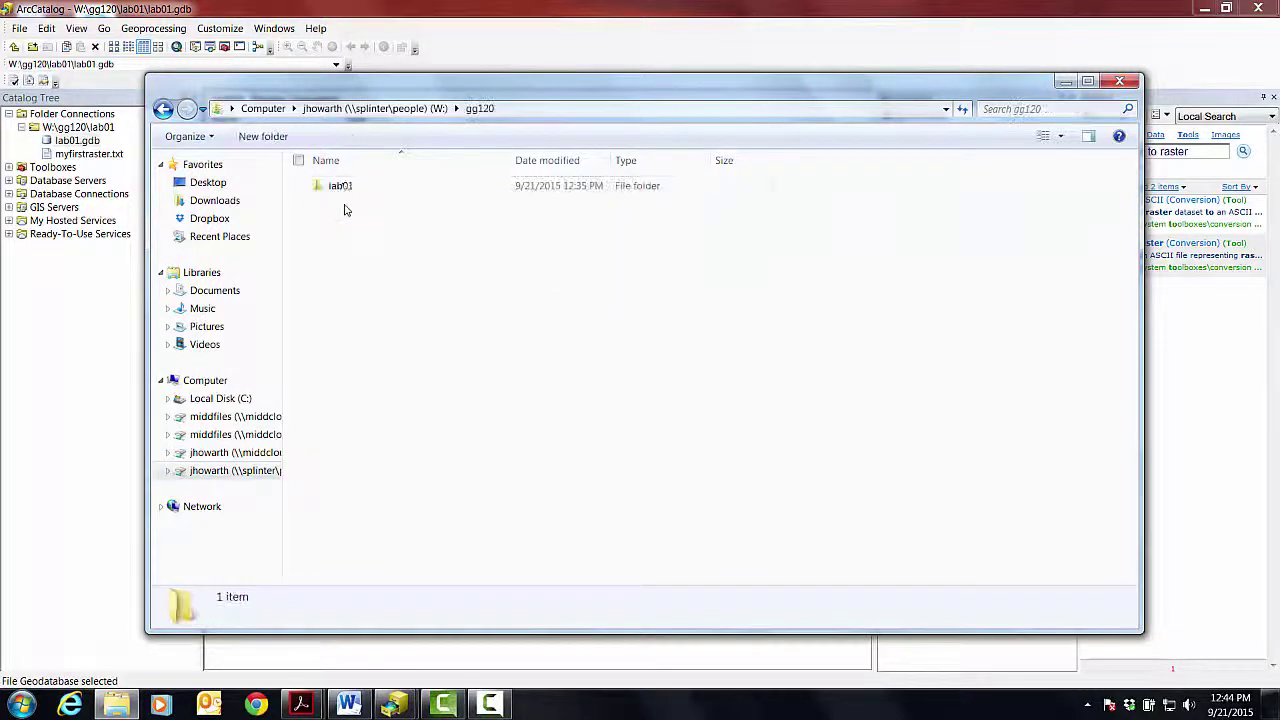
pyautogui.doubleClick(342, 187)
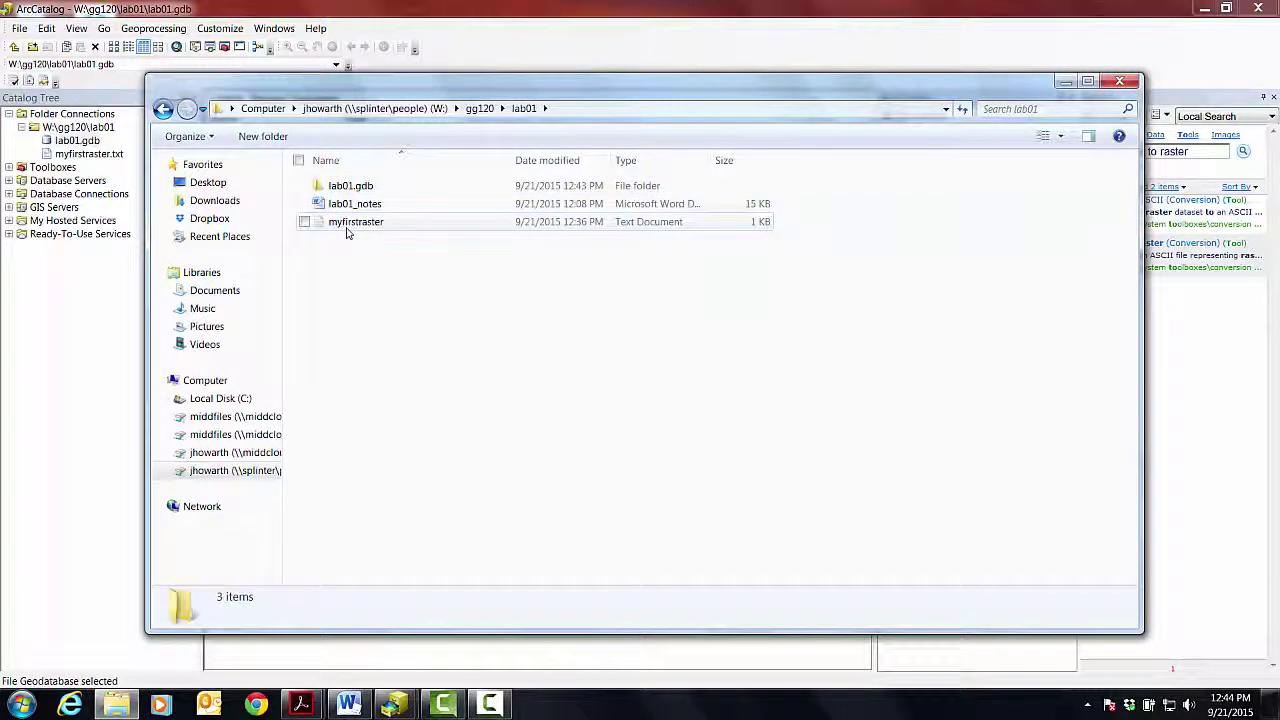
pyautogui.click(347, 229)
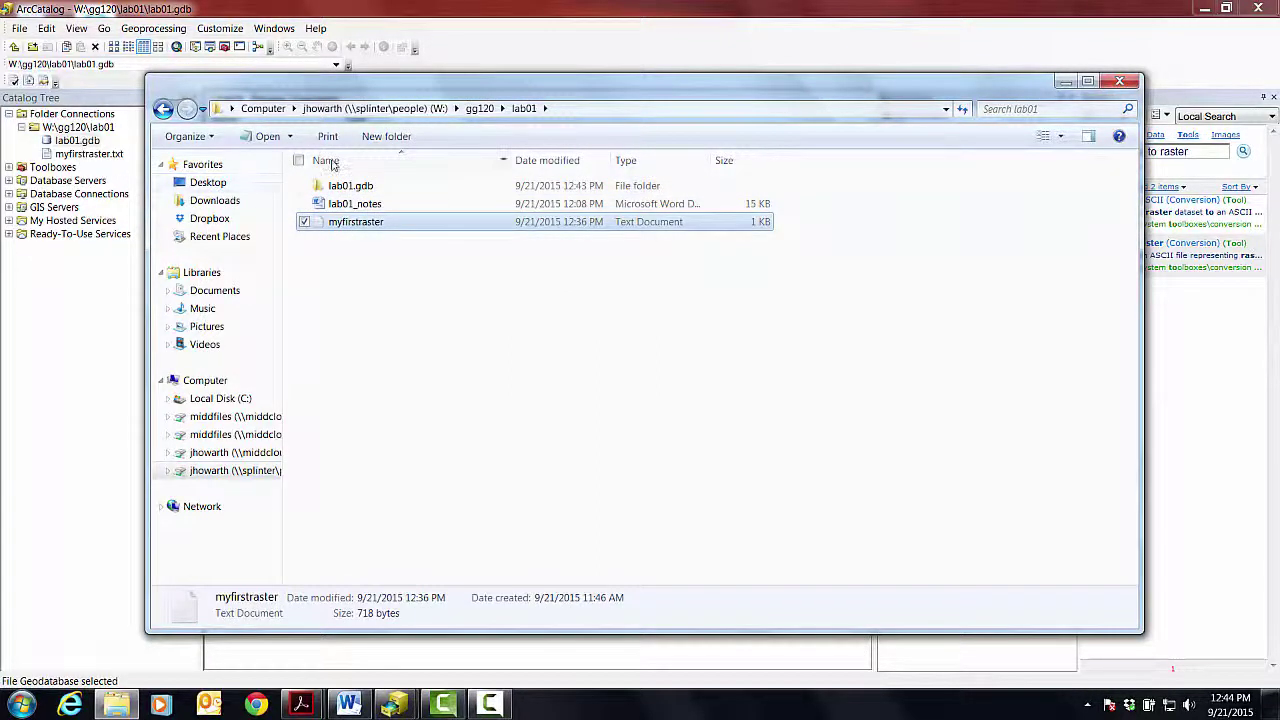
pyautogui.moveTo(800, 90)
pyautogui.mouseDown()
pyautogui.moveTo(698, 74)
pyautogui.moveTo(807, 84)
pyautogui.mouseUp()
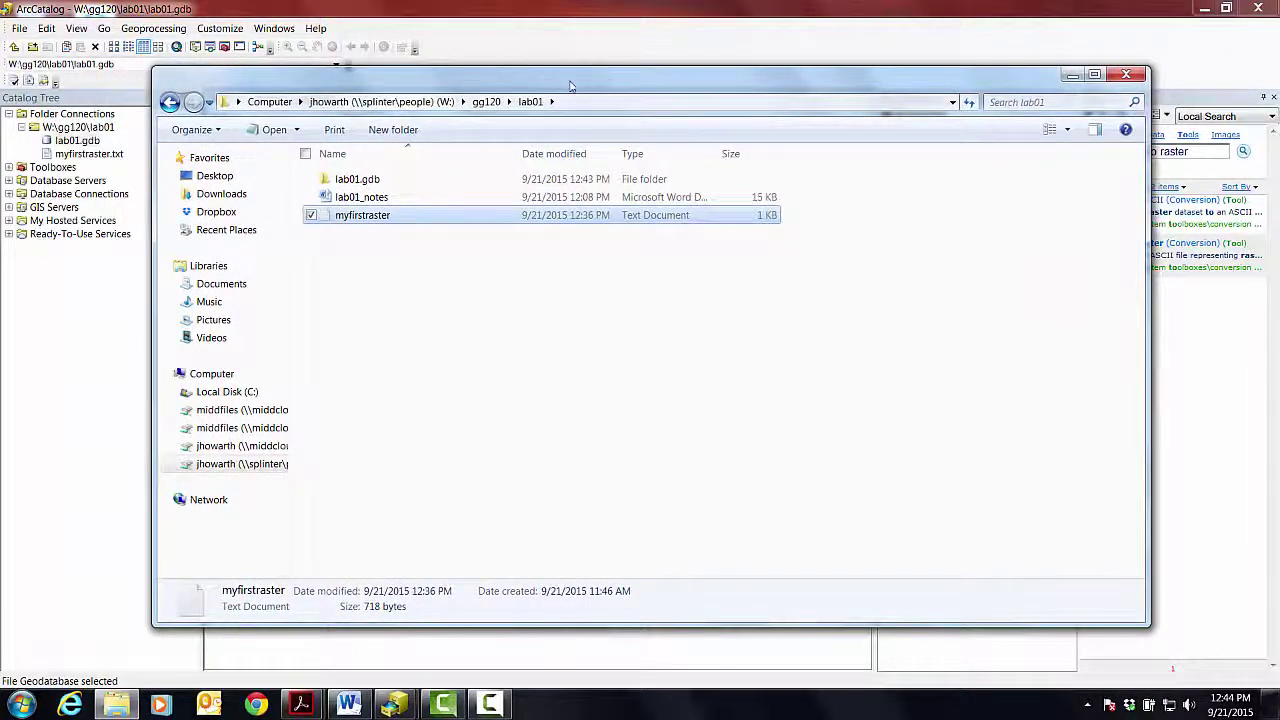
pyautogui.moveTo(571, 84); pyautogui.dragTo(564, 94)
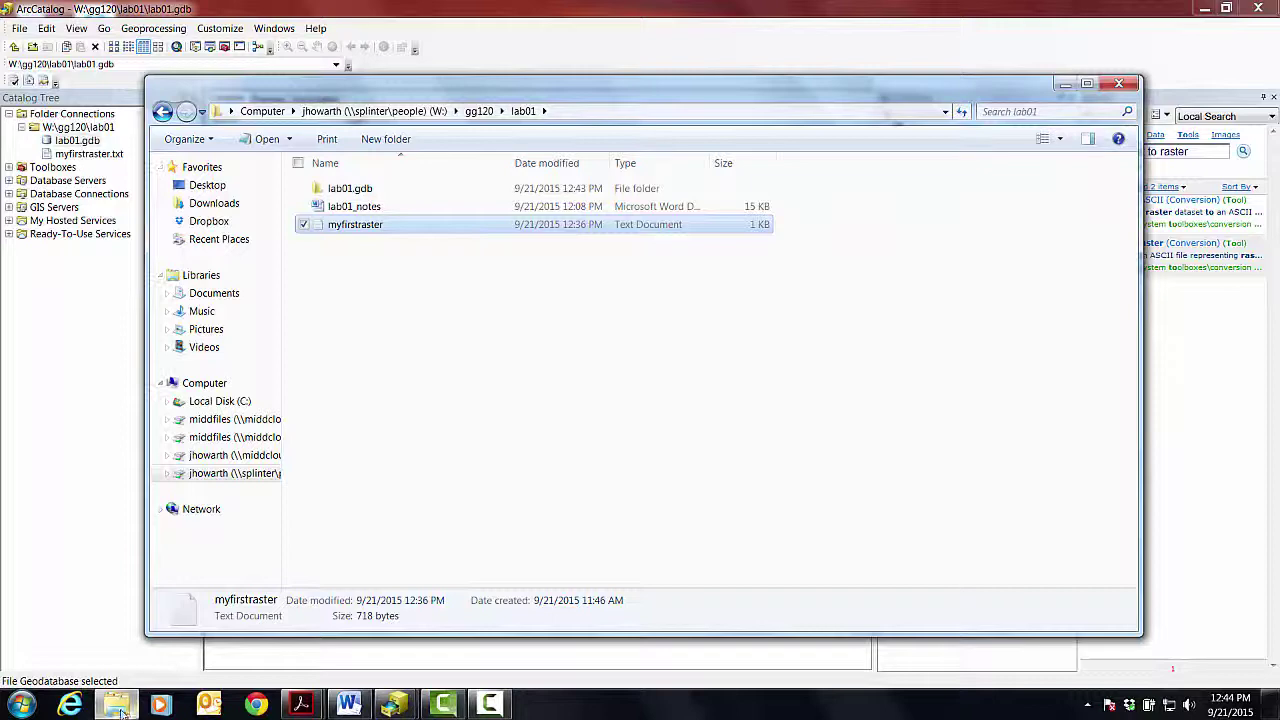
# Step: Open myfirstraster in Notepad and inspect its header, including the cellsize, xllcorner and yllcorner lines
pyautogui.doubleClick(350, 225)
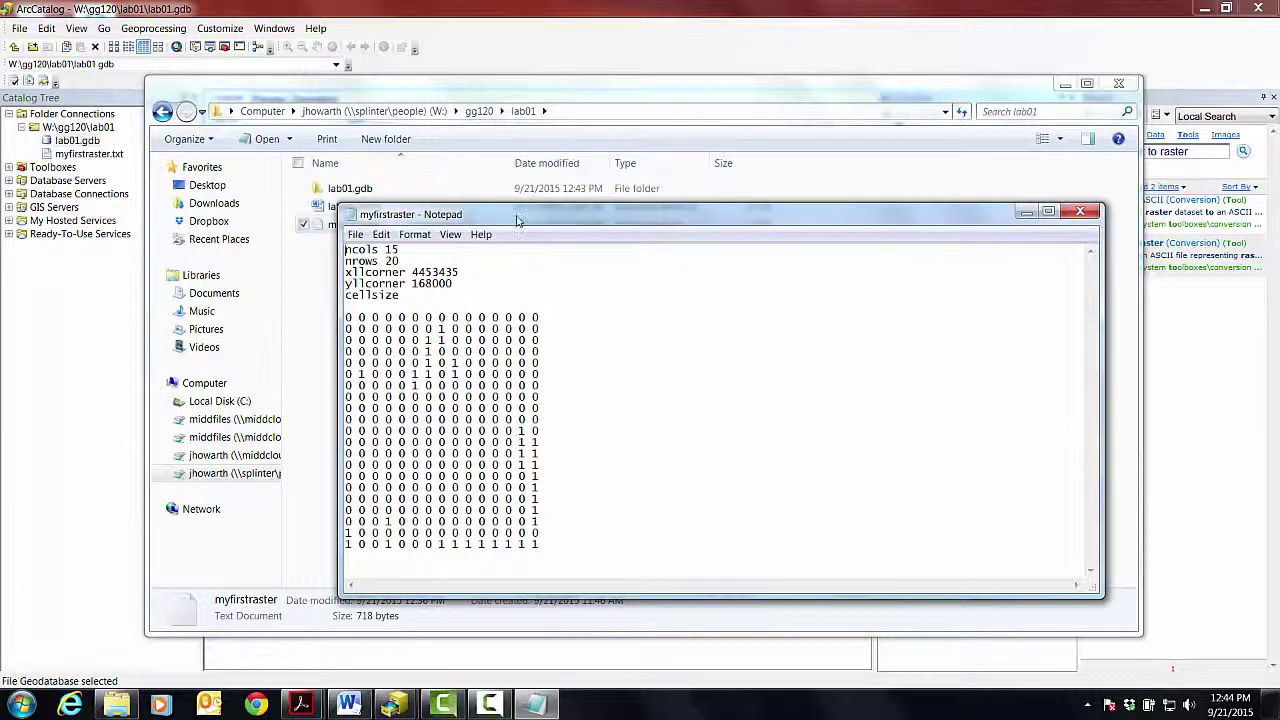
pyautogui.moveTo(512, 214); pyautogui.dragTo(409, 174)
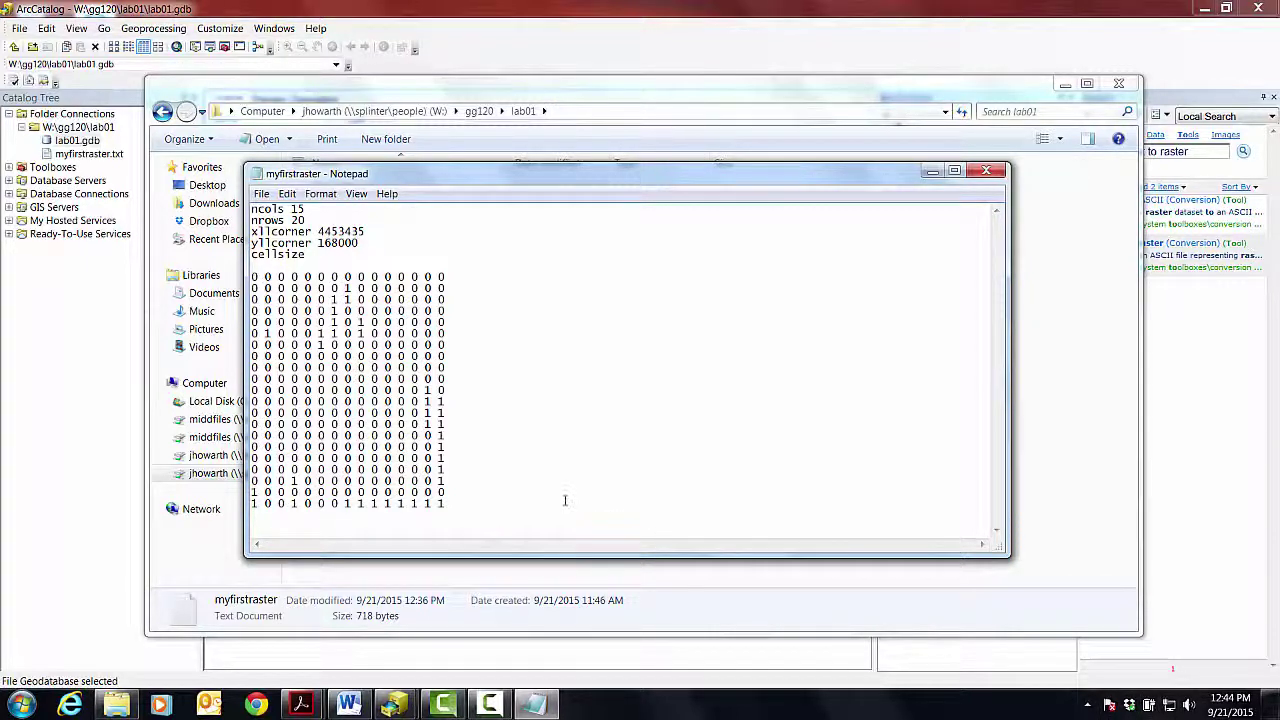
pyautogui.press('Delete')
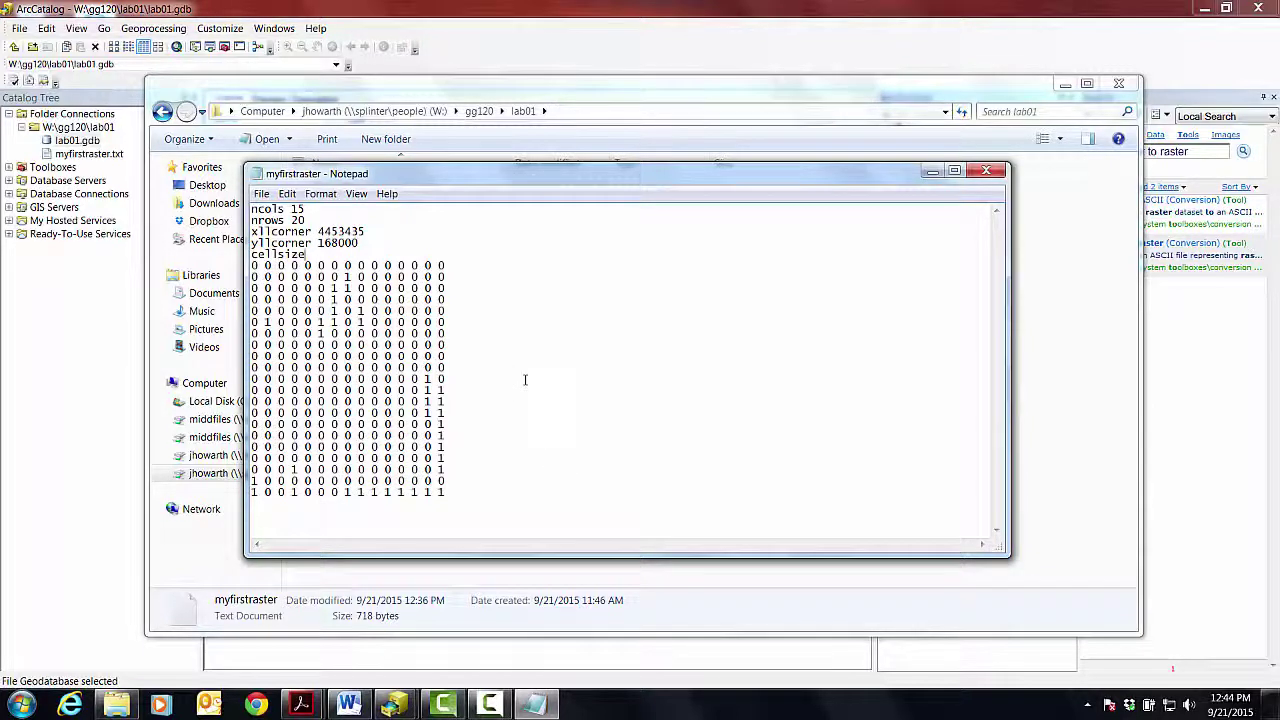
pyautogui.press('Return')
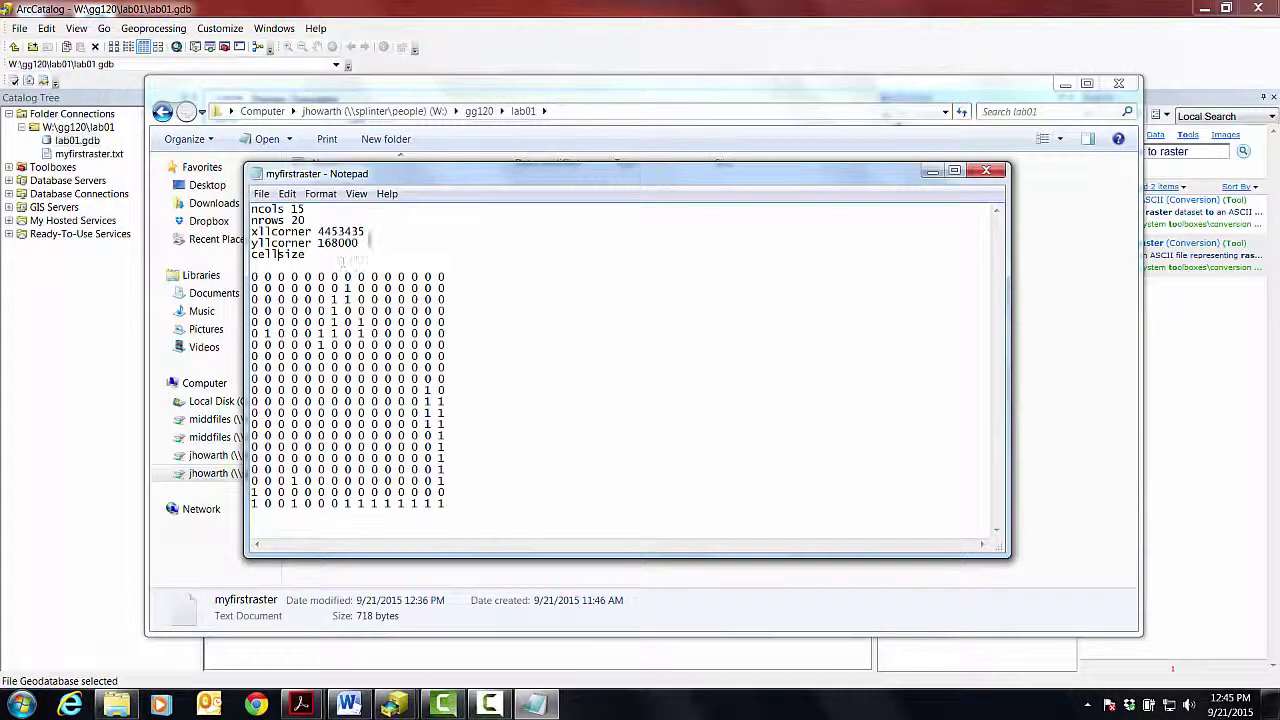
pyautogui.click(372, 244)
pyautogui.press('Up')
pyautogui.press('End')
# Step: Minimize the Windows Explorer window to bring back ArcCatalog's ASCII to Raster dialog
pyautogui.click(530, 703)
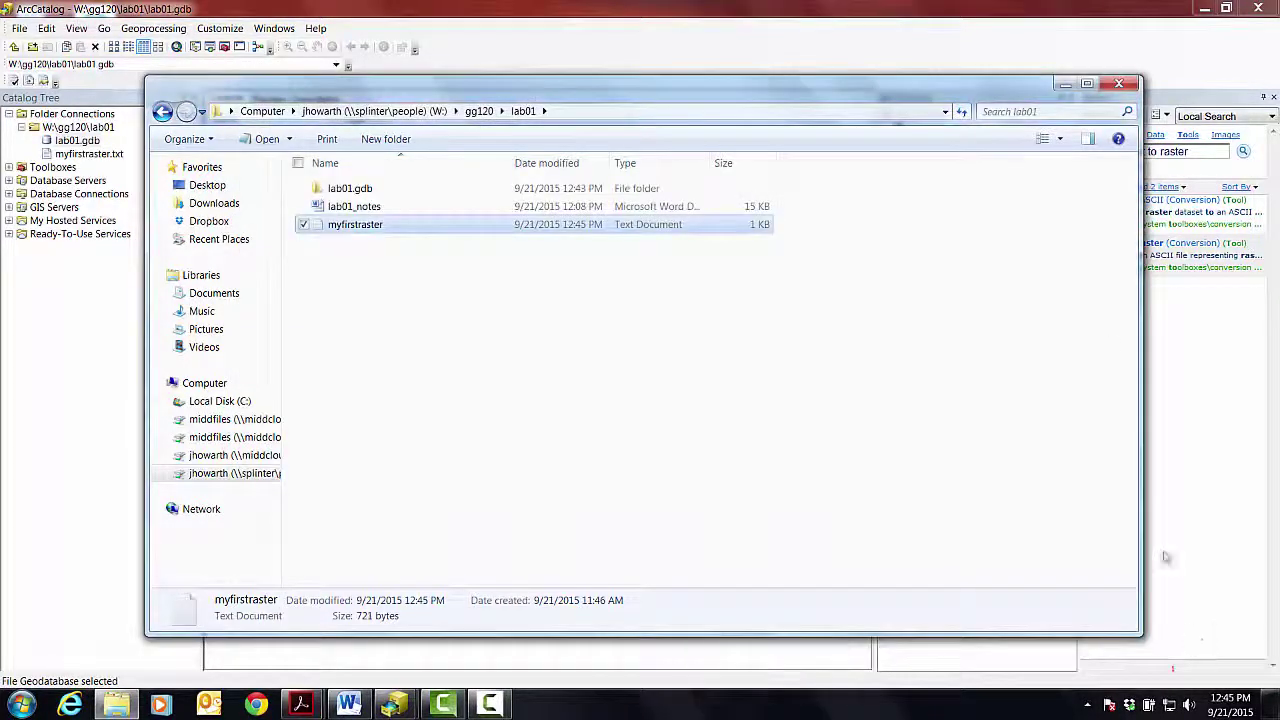
pyautogui.click(1066, 83)
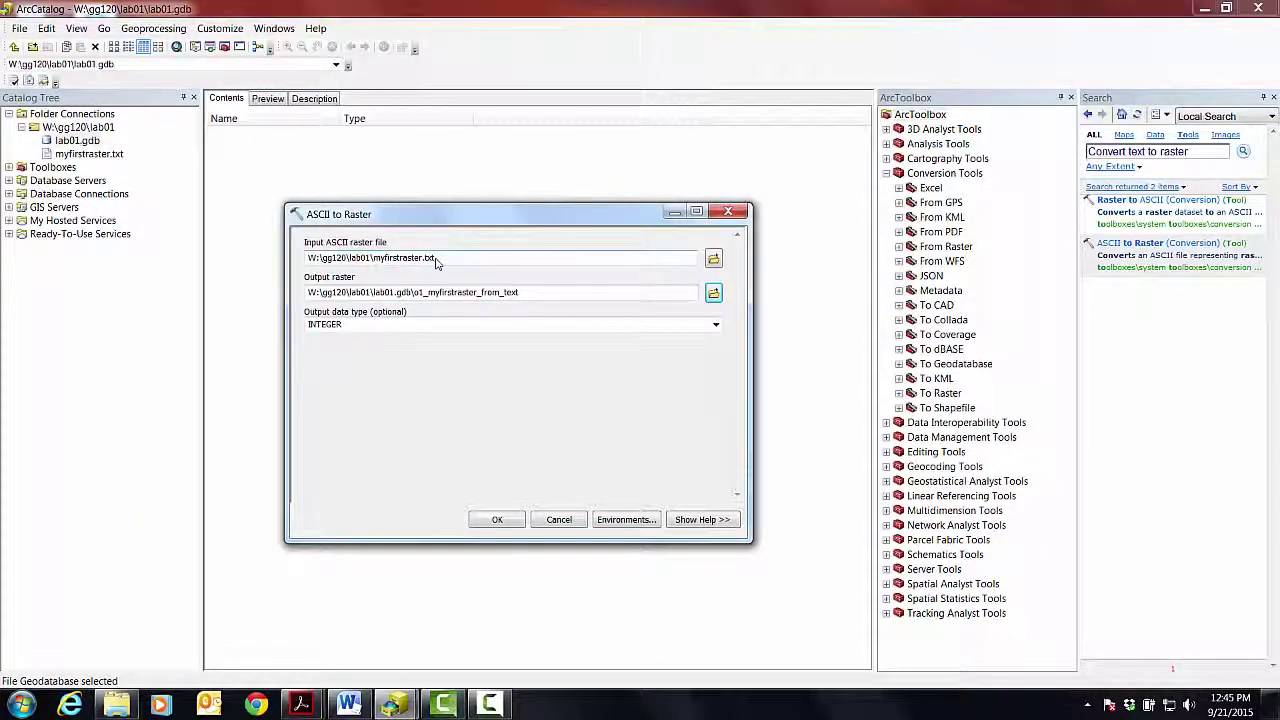
# Step: Run ASCII to Raster on myfirstraster.txt, creating o1_myfirstraster_from_text in lab01.gdb
pyautogui.click(713, 258)
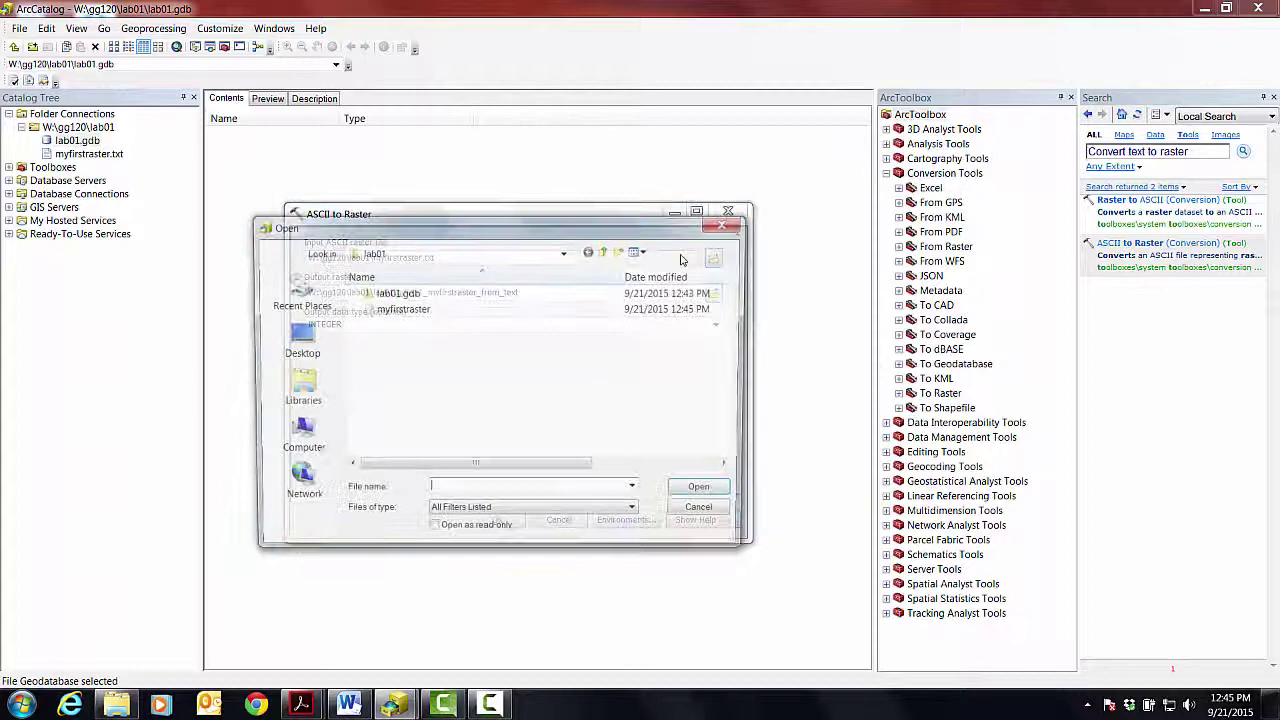
pyautogui.click(703, 493)
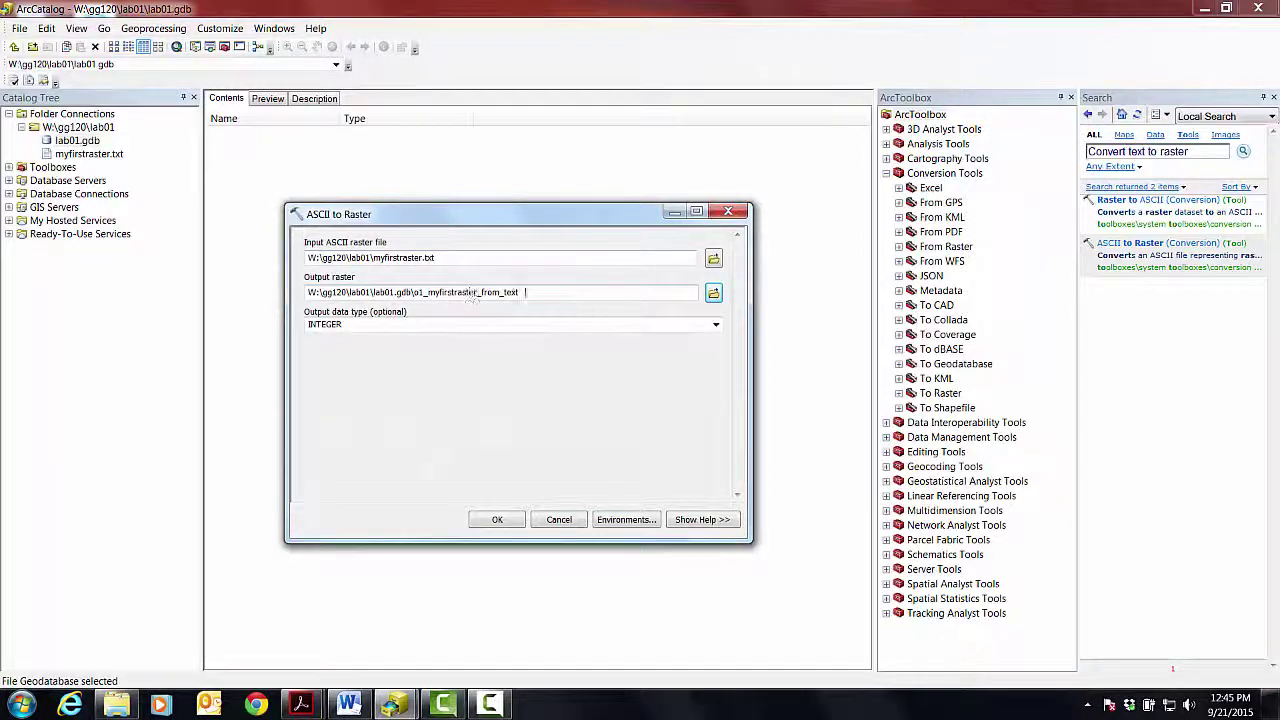
pyautogui.click(493, 522)
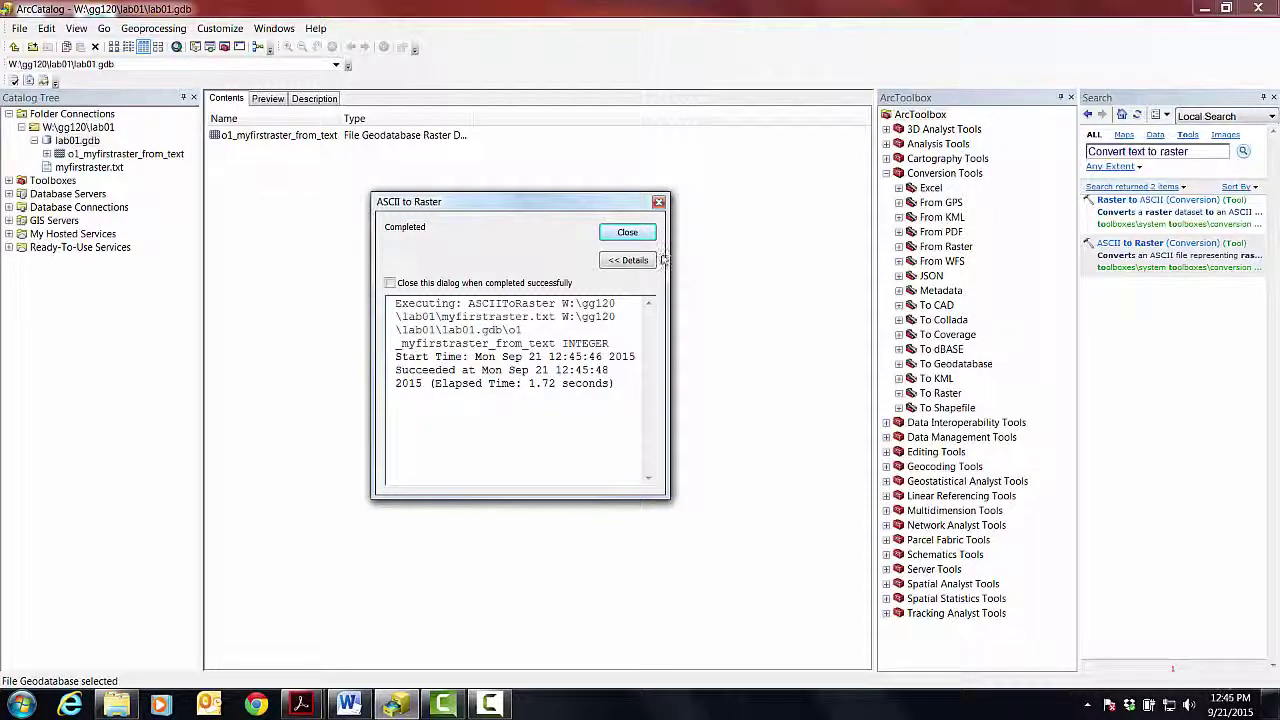
# Step: Close the completed report and preview o1_myfirstraster_from_text as geography
pyautogui.click(631, 240)
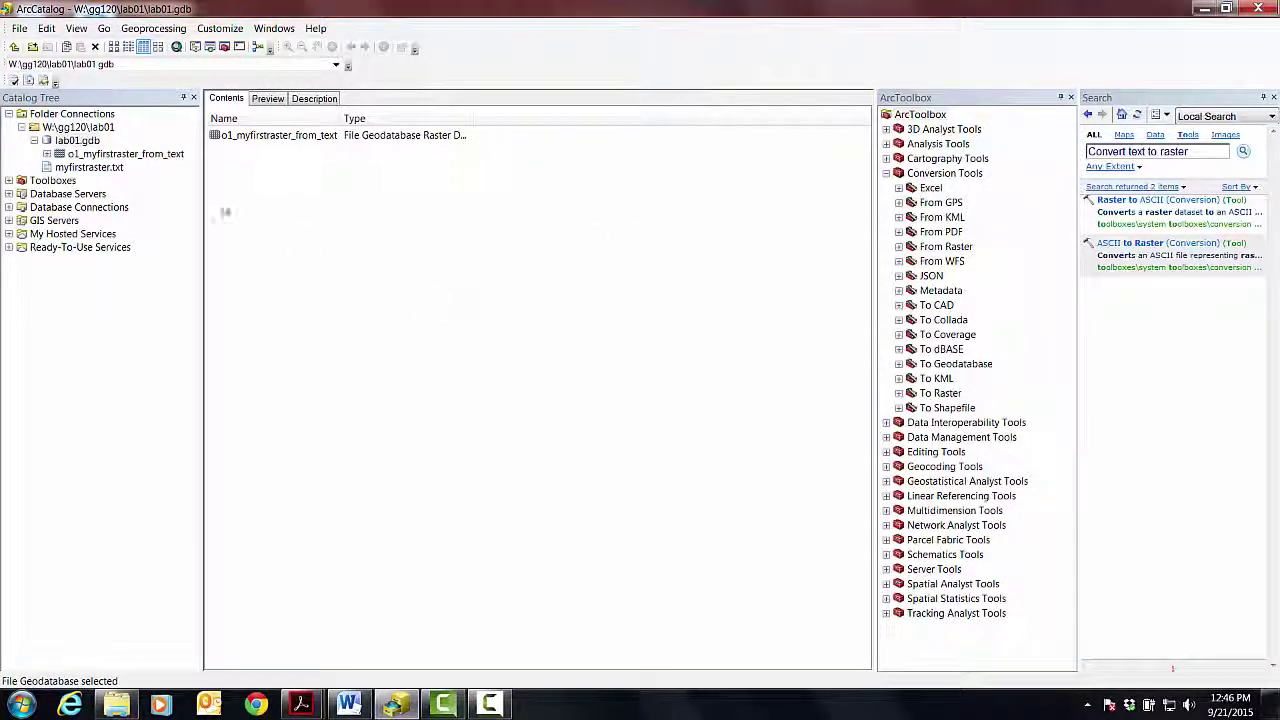
pyautogui.click(135, 154)
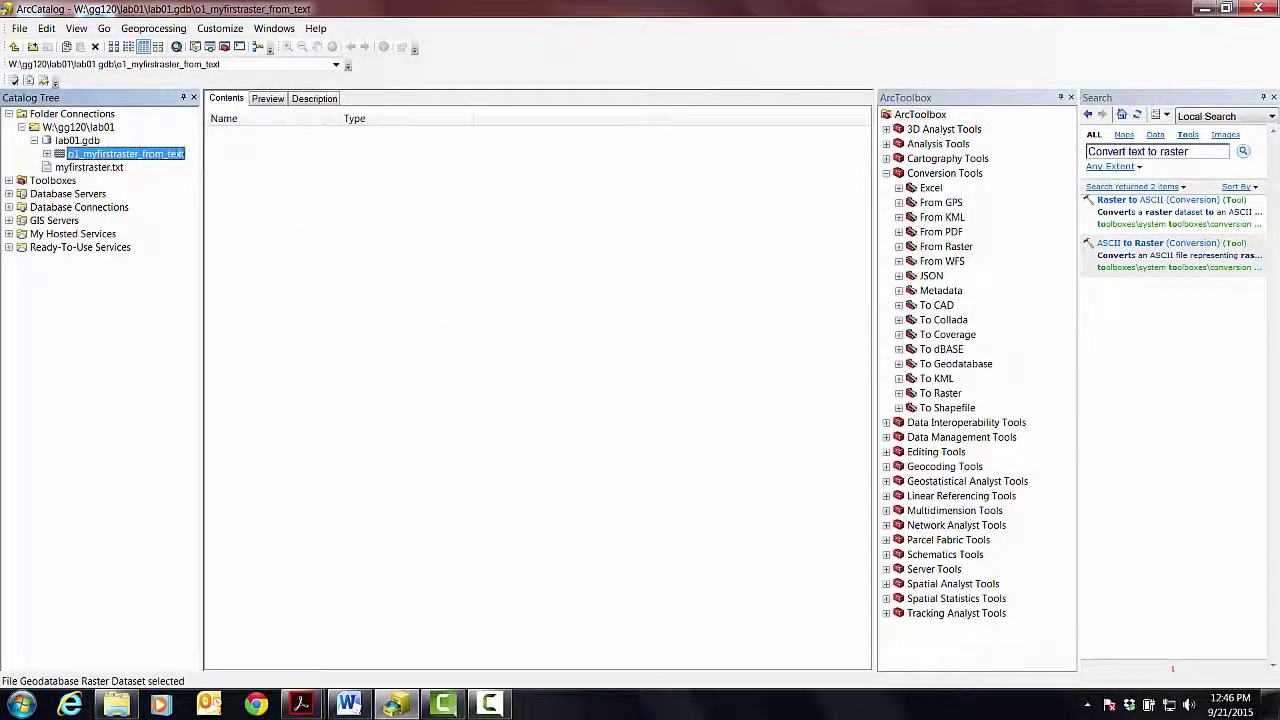
pyautogui.click(277, 99)
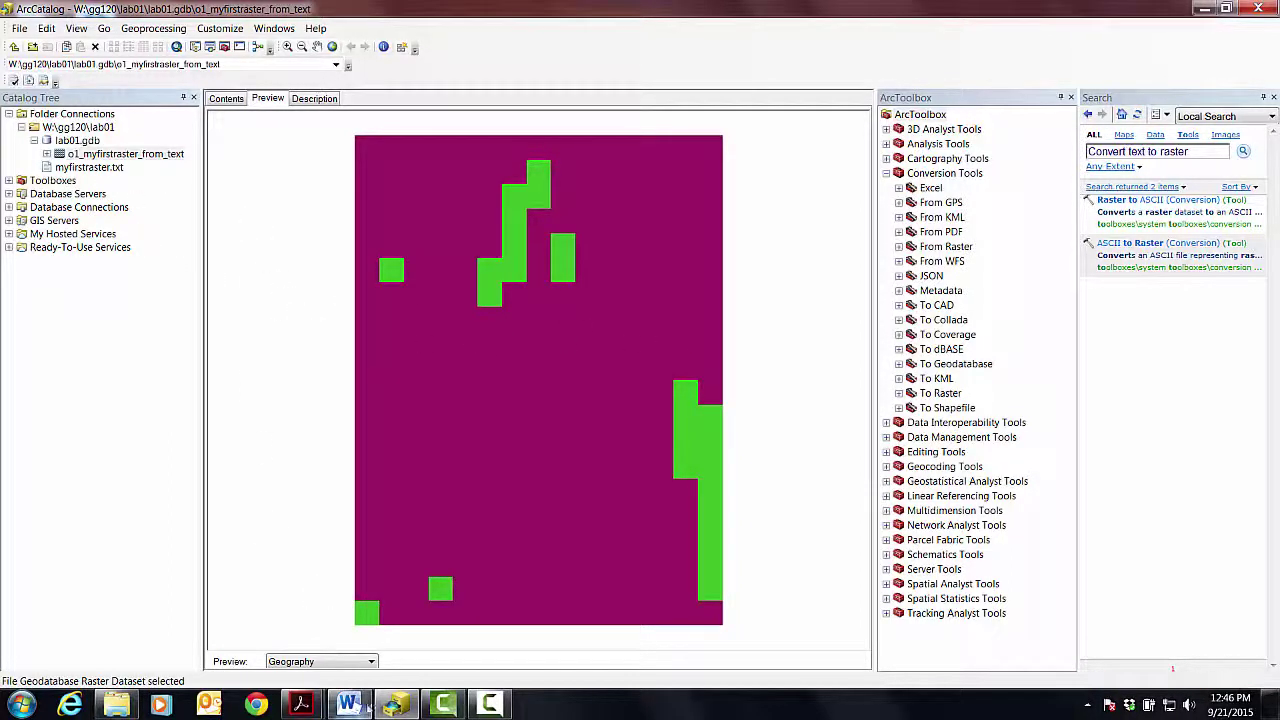
# Step: Switch the preview to Table, showing value 0 with 275 cells and value 1 with 25
pyautogui.click(368, 662)
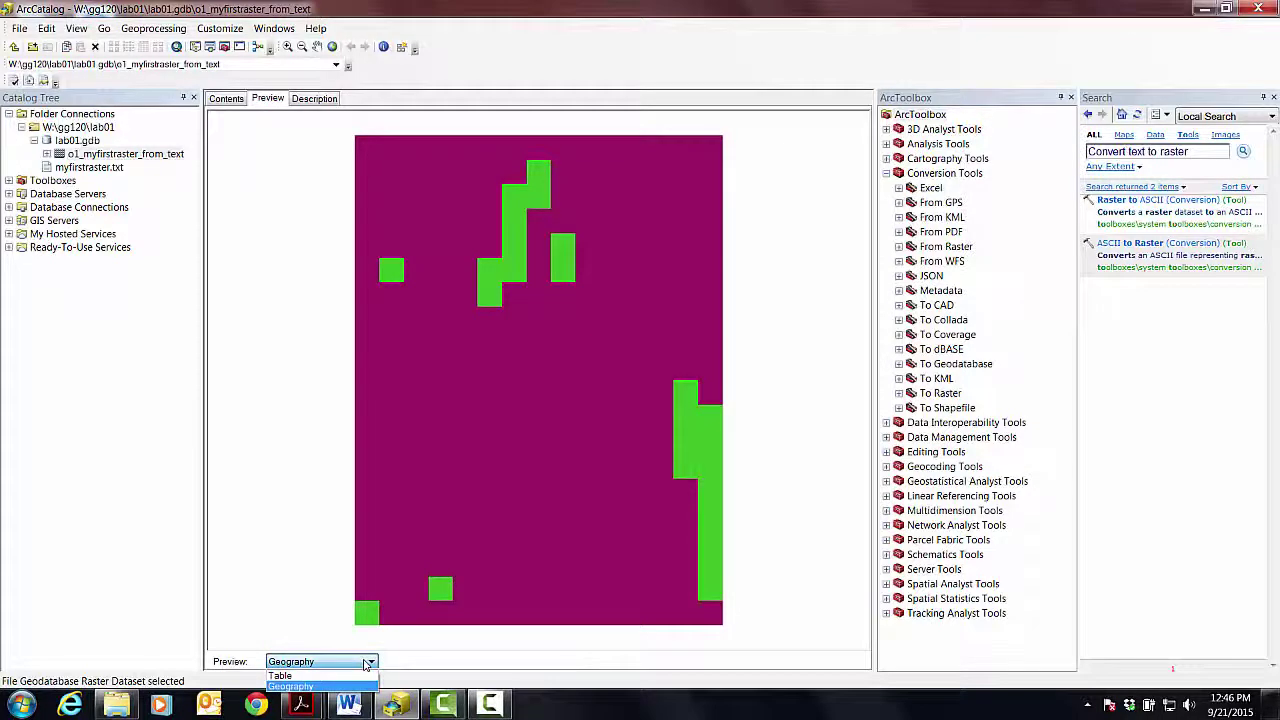
pyautogui.click(280, 676)
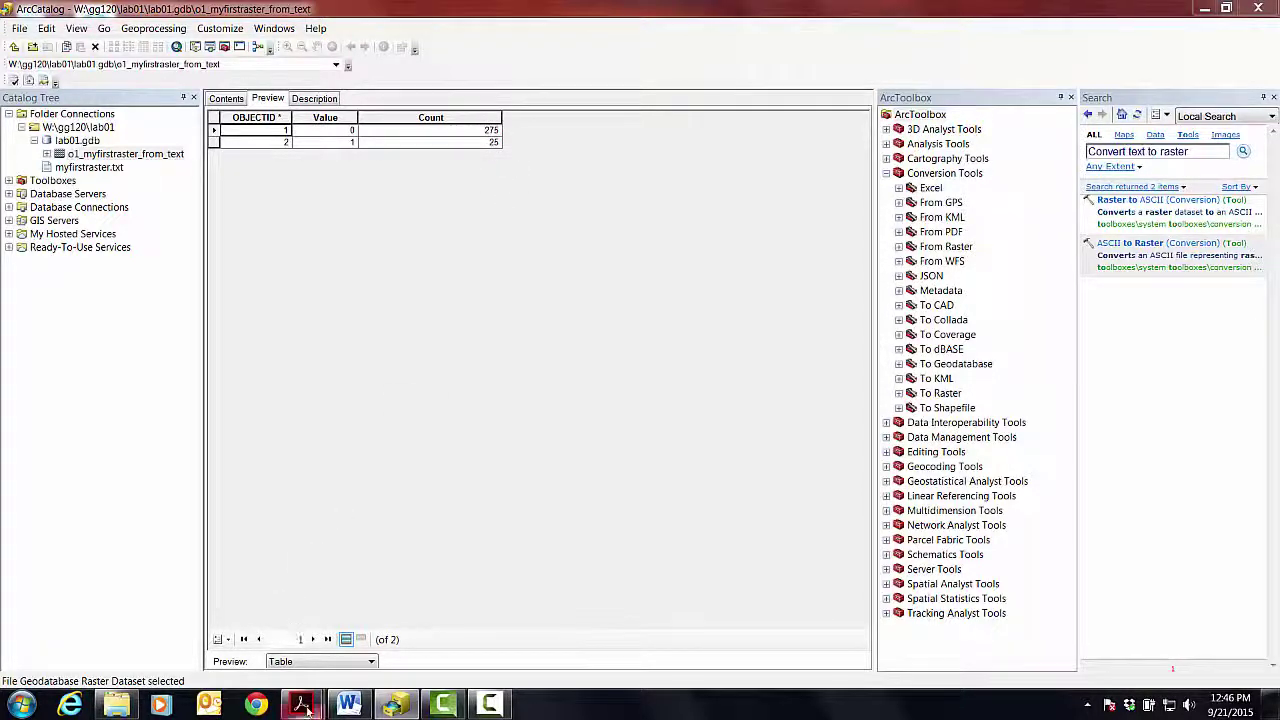
pyautogui.moveTo(300, 705)
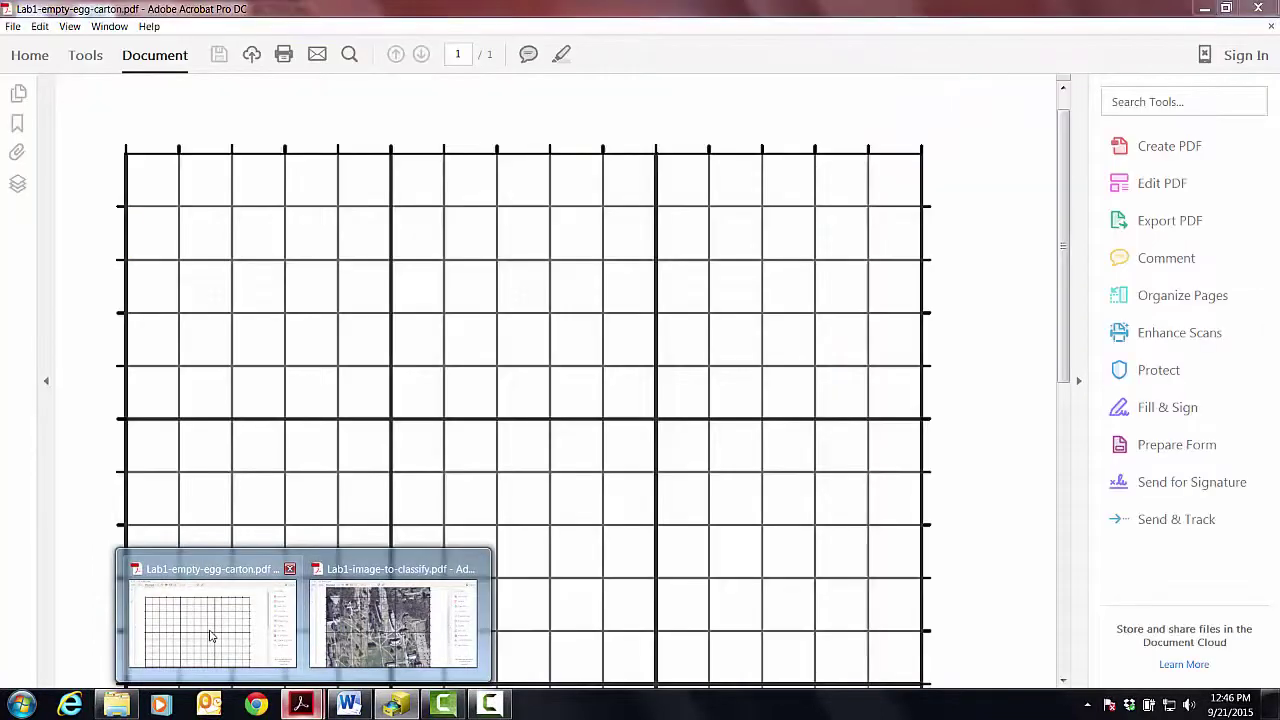
# Step: Look over the empty egg-carton PDF in Acrobat, then return to ArcCatalog
pyautogui.click(210, 636)
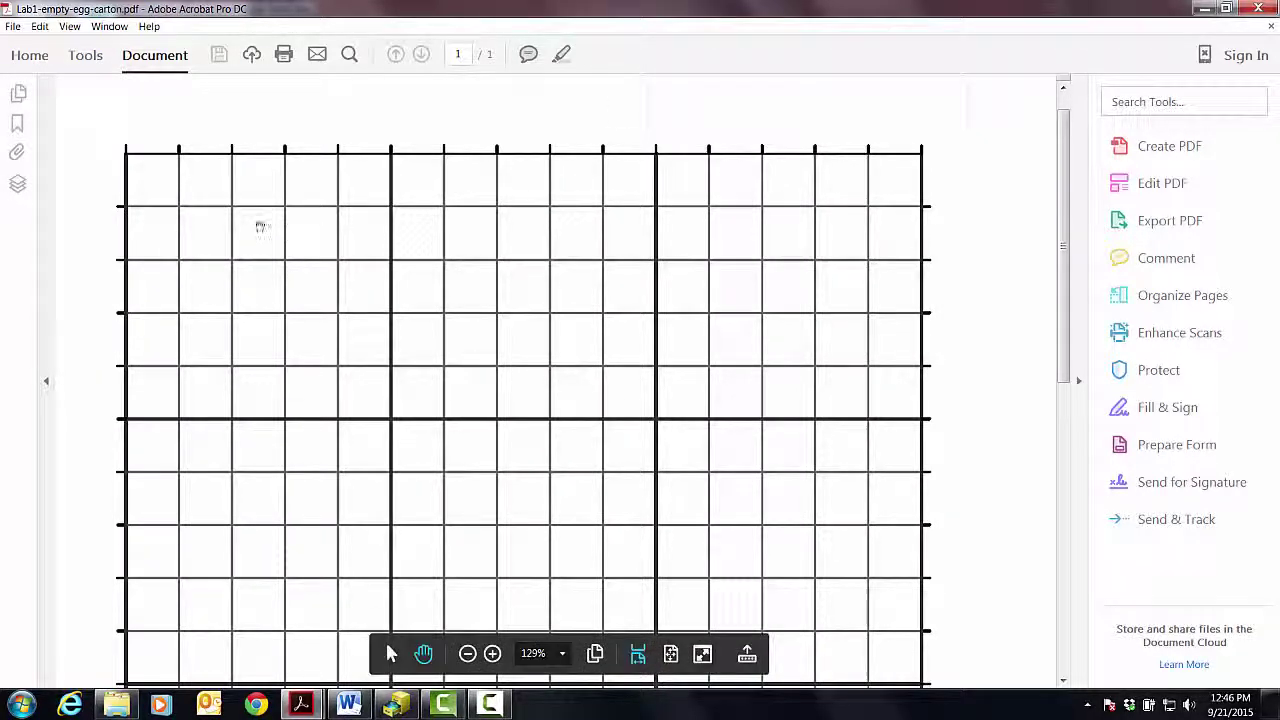
pyautogui.click(395, 705)
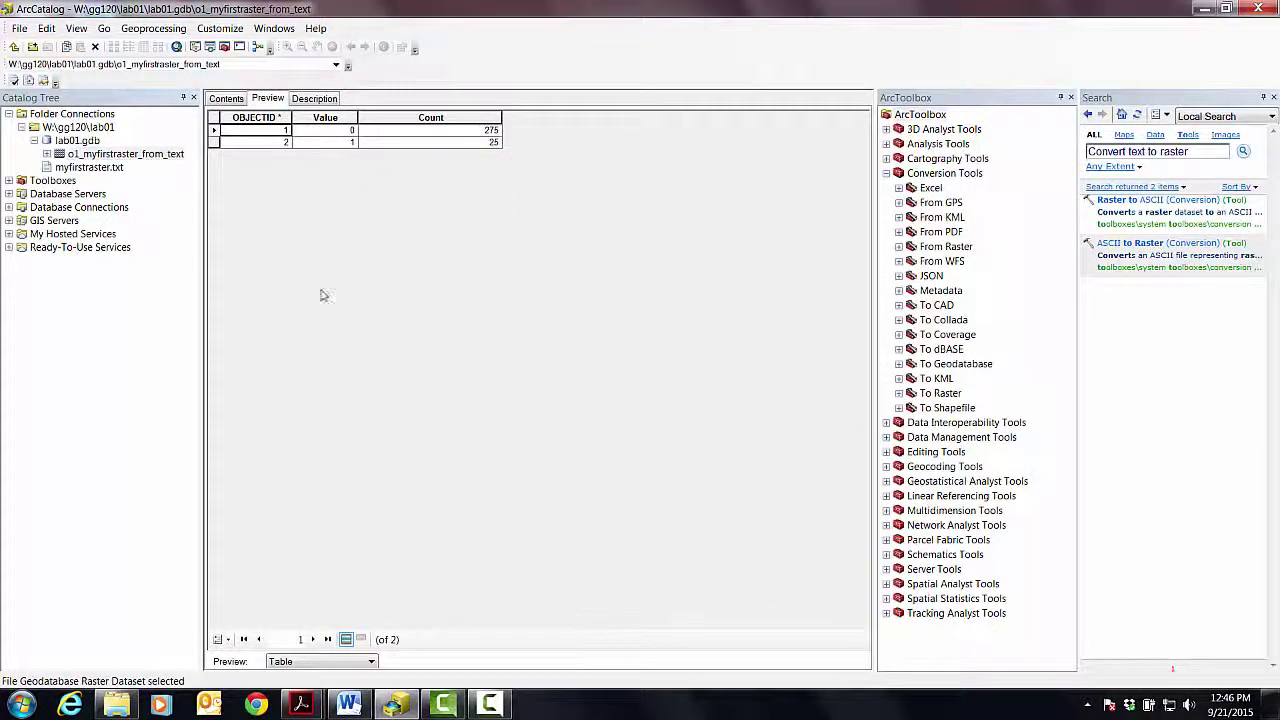
# Step: Add dash bullets 'Search/Toolbox', 'Docking, pins' and 'Tool has GUI – input, output, parameters' to lab01_notes
pyautogui.click(350, 704)
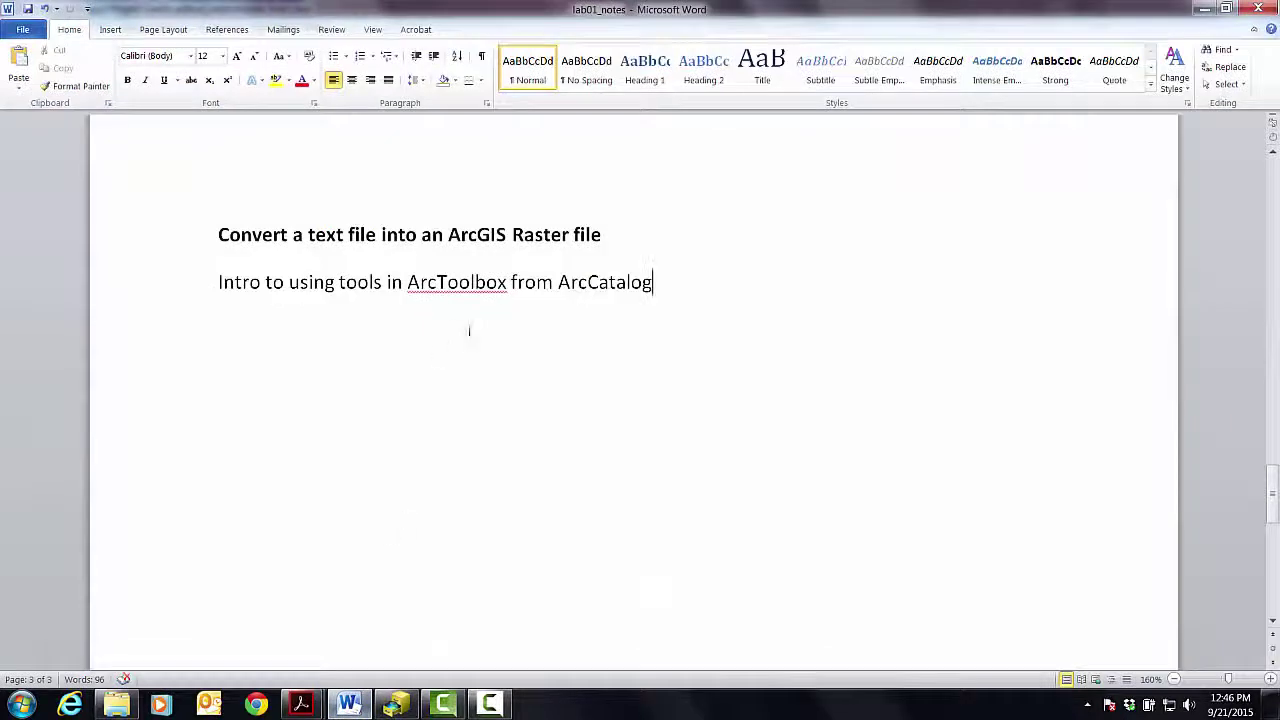
pyautogui.press('Return')
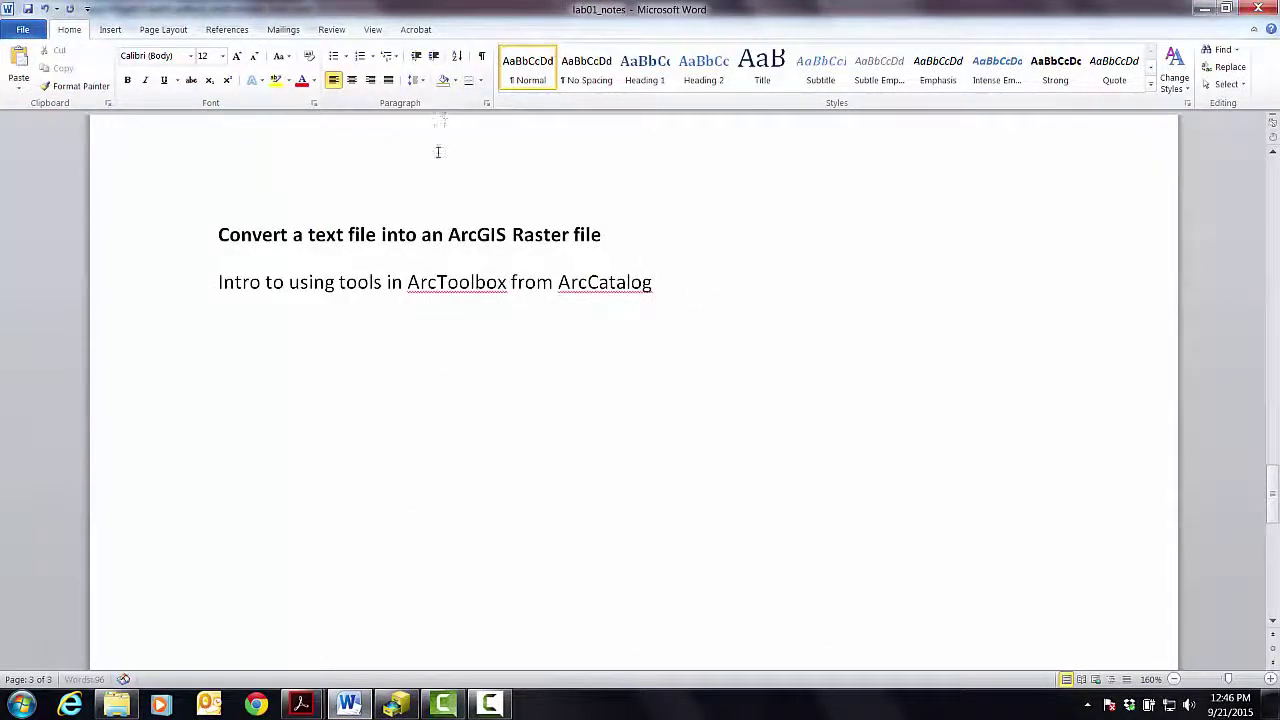
pyautogui.write('-')
pyautogui.hotkey('ctrl', 'b')
pyautogui.write('nam')
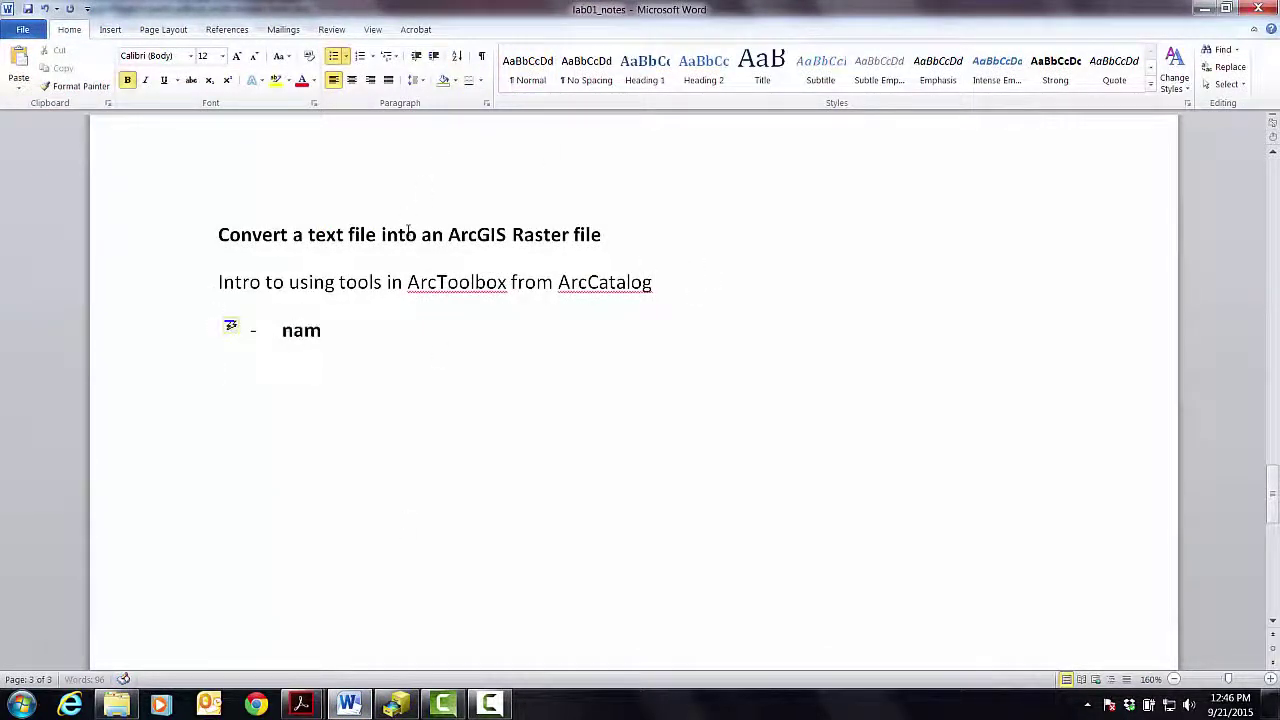
pyautogui.press('BackSpace')
pyautogui.press('BackSpace')
pyautogui.press('BackSpace')
pyautogui.hotkey('ctrl', 'b')
pyautogui.write('S')
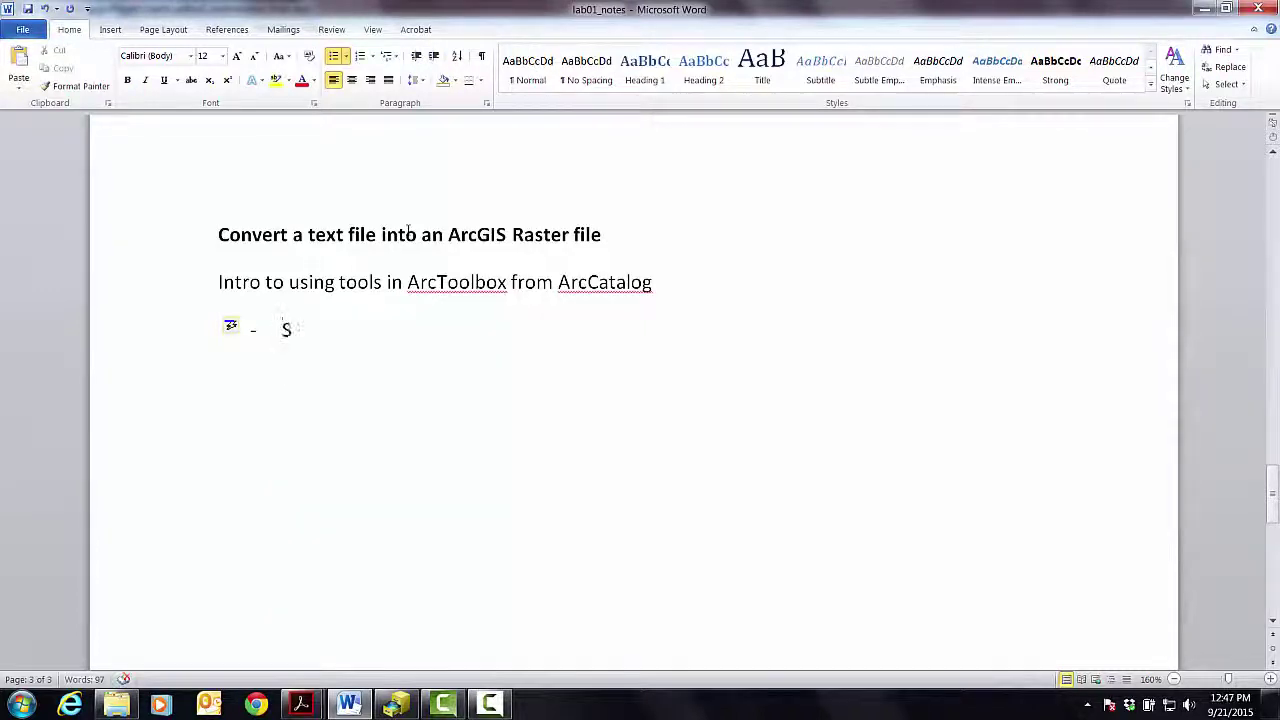
pyautogui.write('earch/Toolbox')
pyautogui.press('Return')
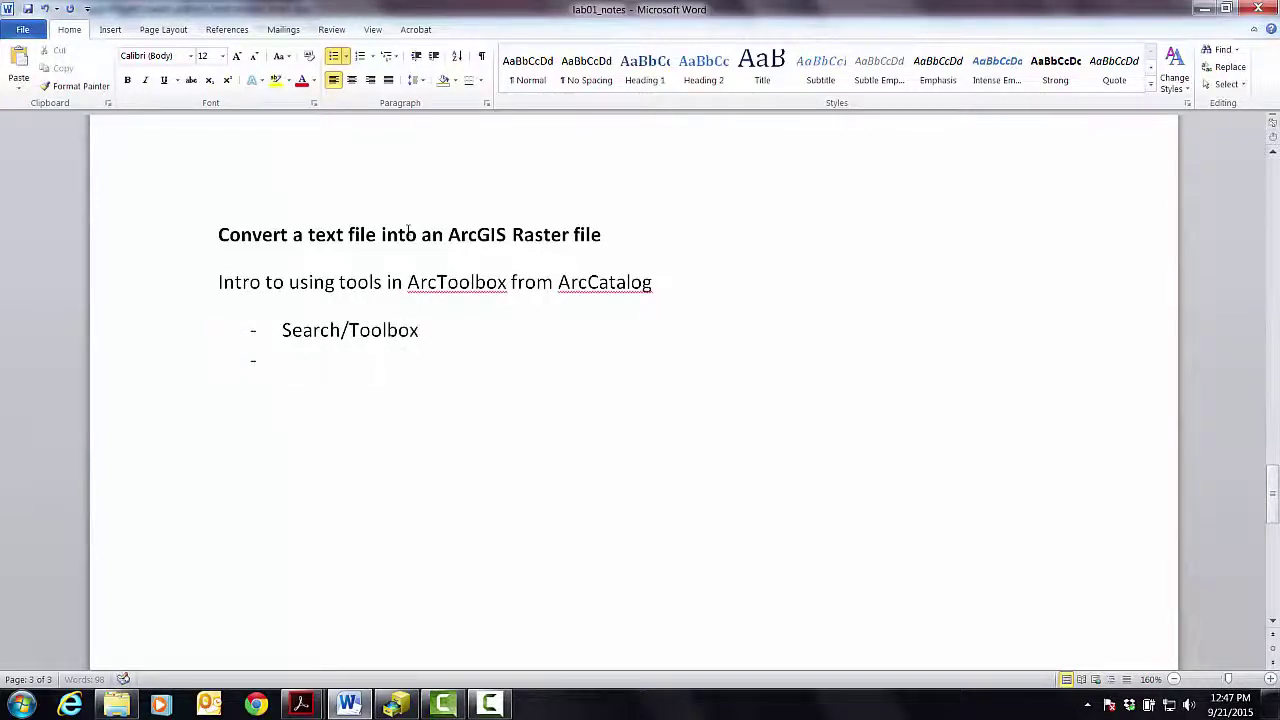
pyautogui.write('Docking ')
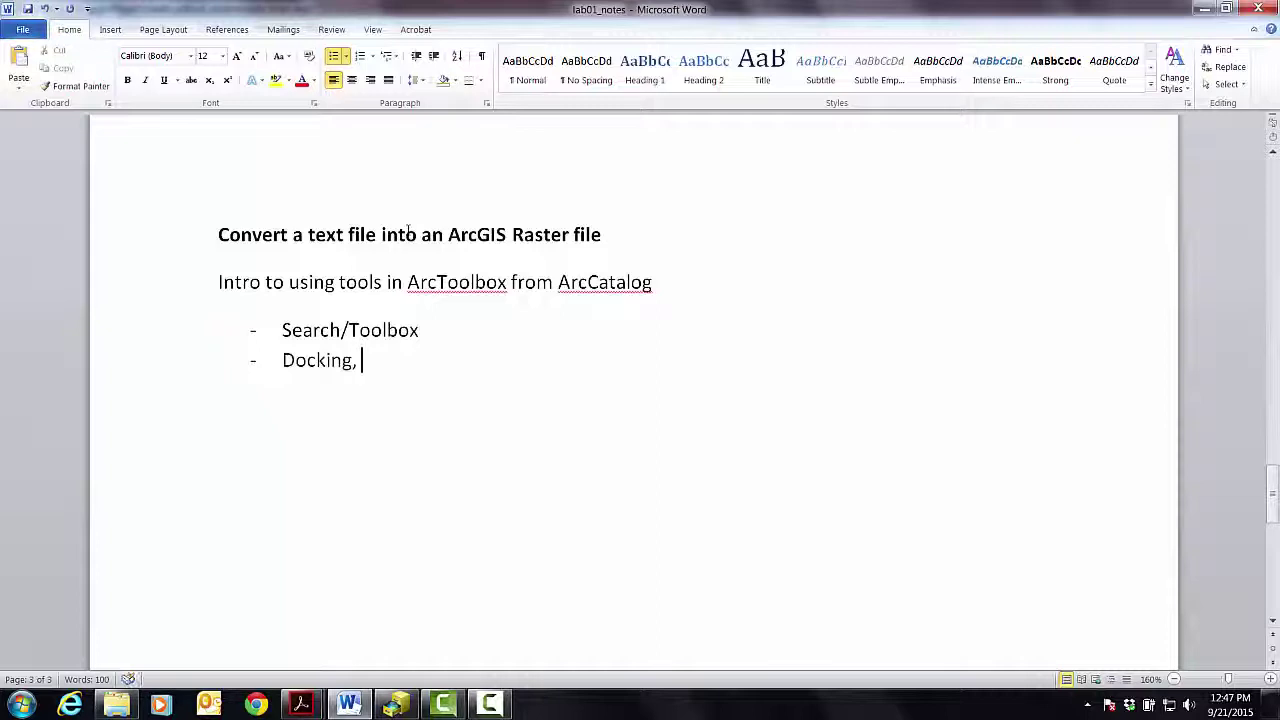
pyautogui.write(' pins')
pyautogui.write('Too')
pyautogui.write('l')
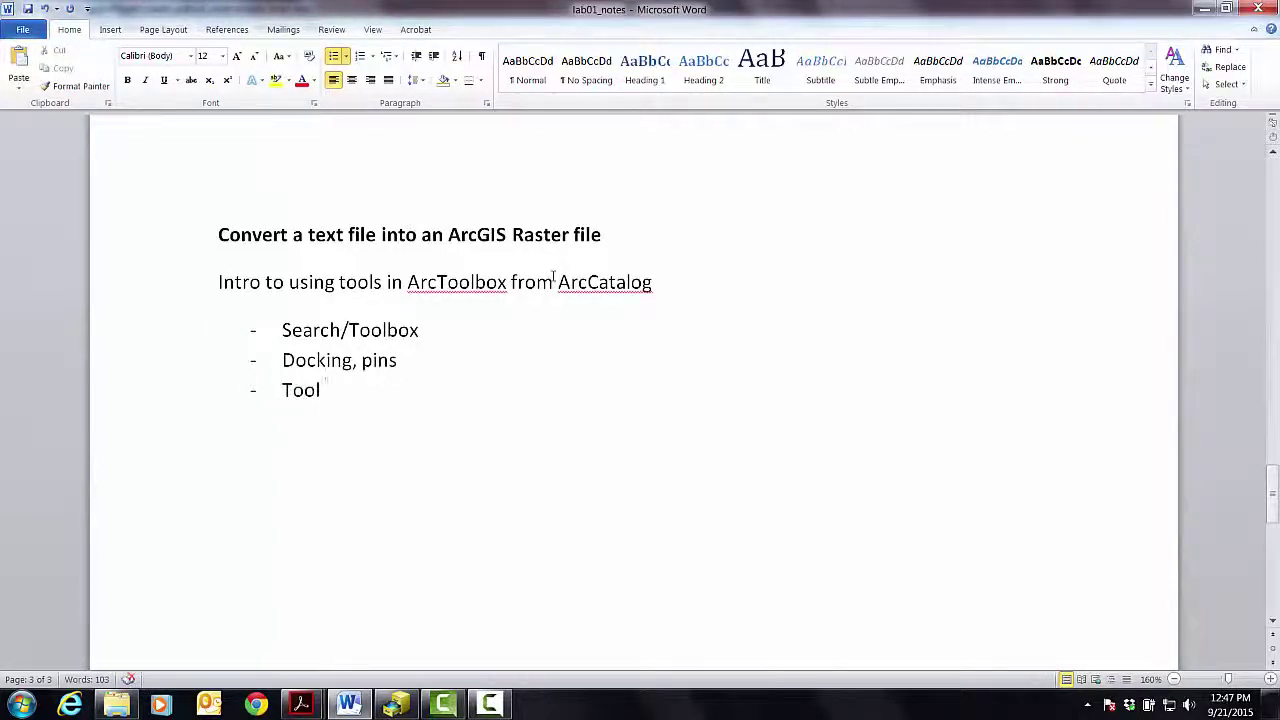
pyautogui.write(' has GUI')
pyautogui.write(' - input, output')
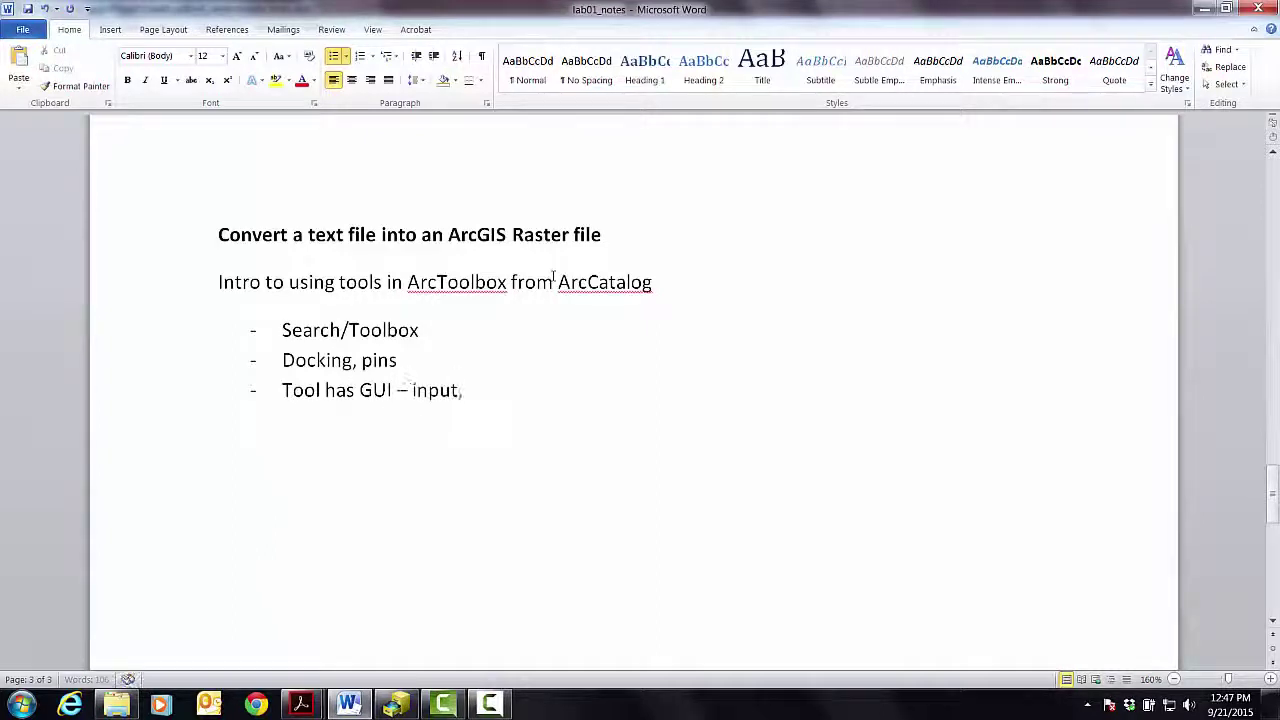
pyautogui.write(', parameters')
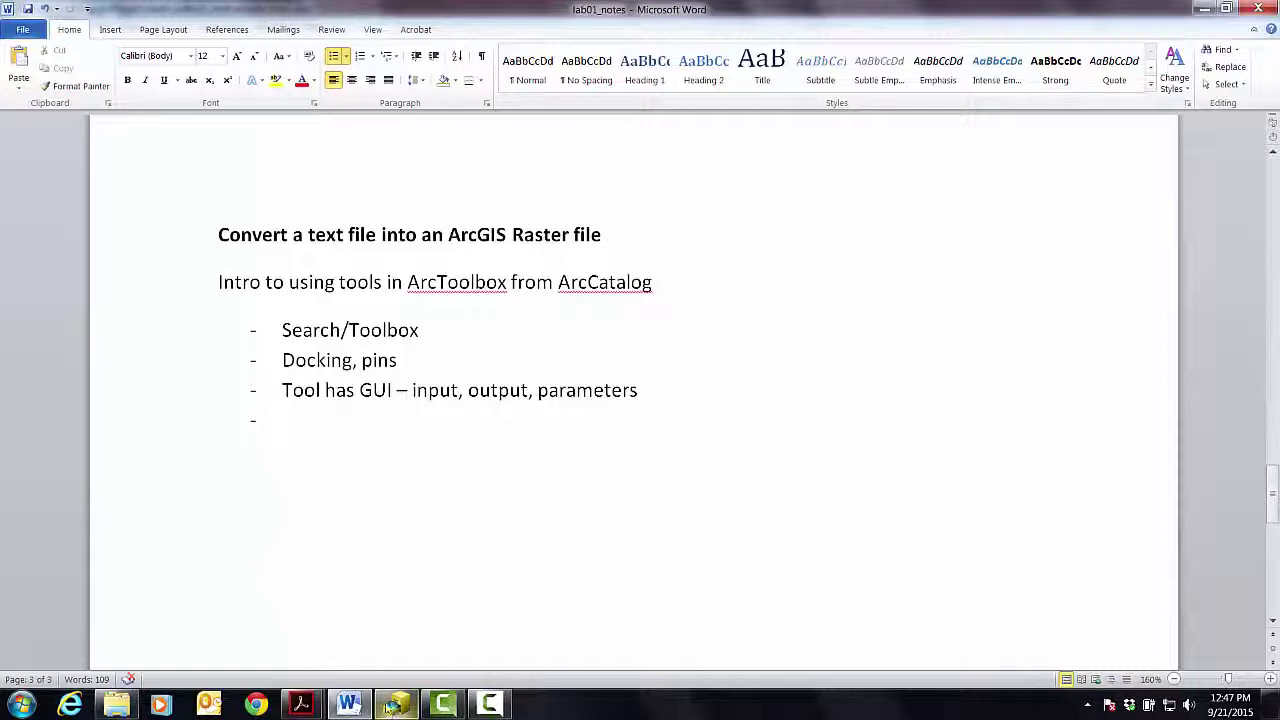
# Step: Type the bullet 'Preview in ArcCatalog – geography, table (metadata)', replacing 'attribute' with 'table'
pyautogui.click(396, 704)
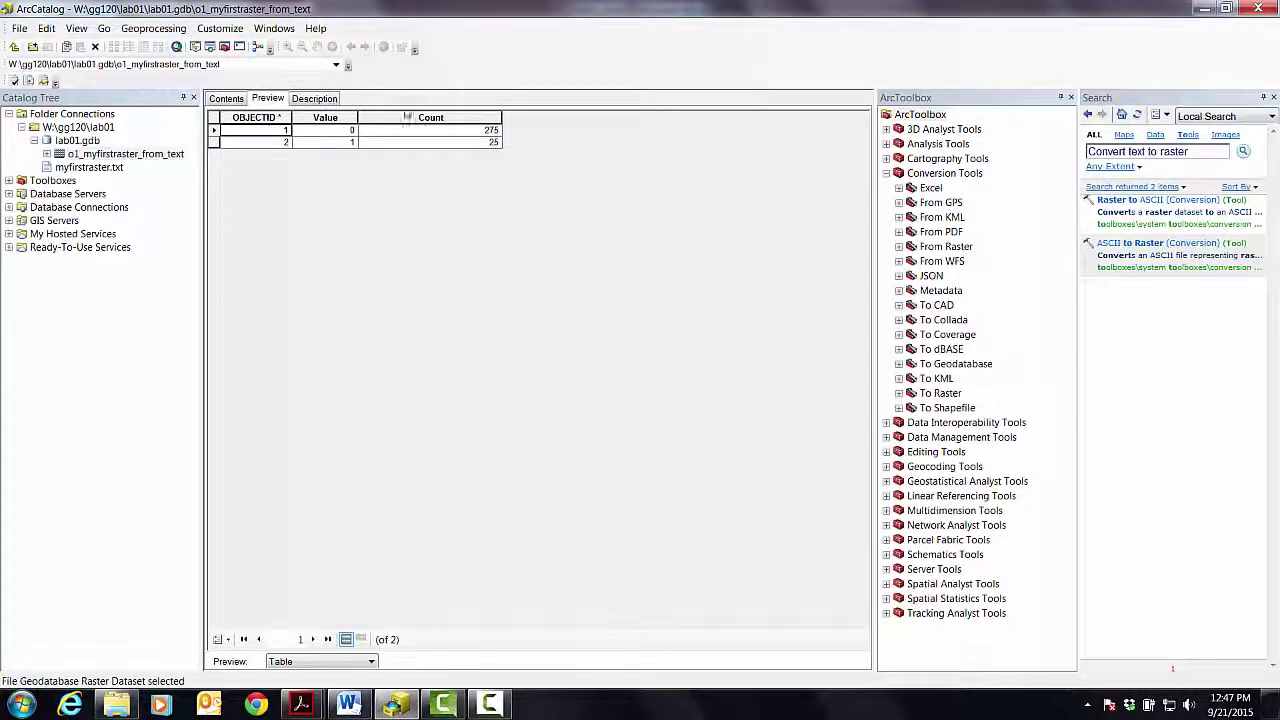
pyautogui.click(348, 704)
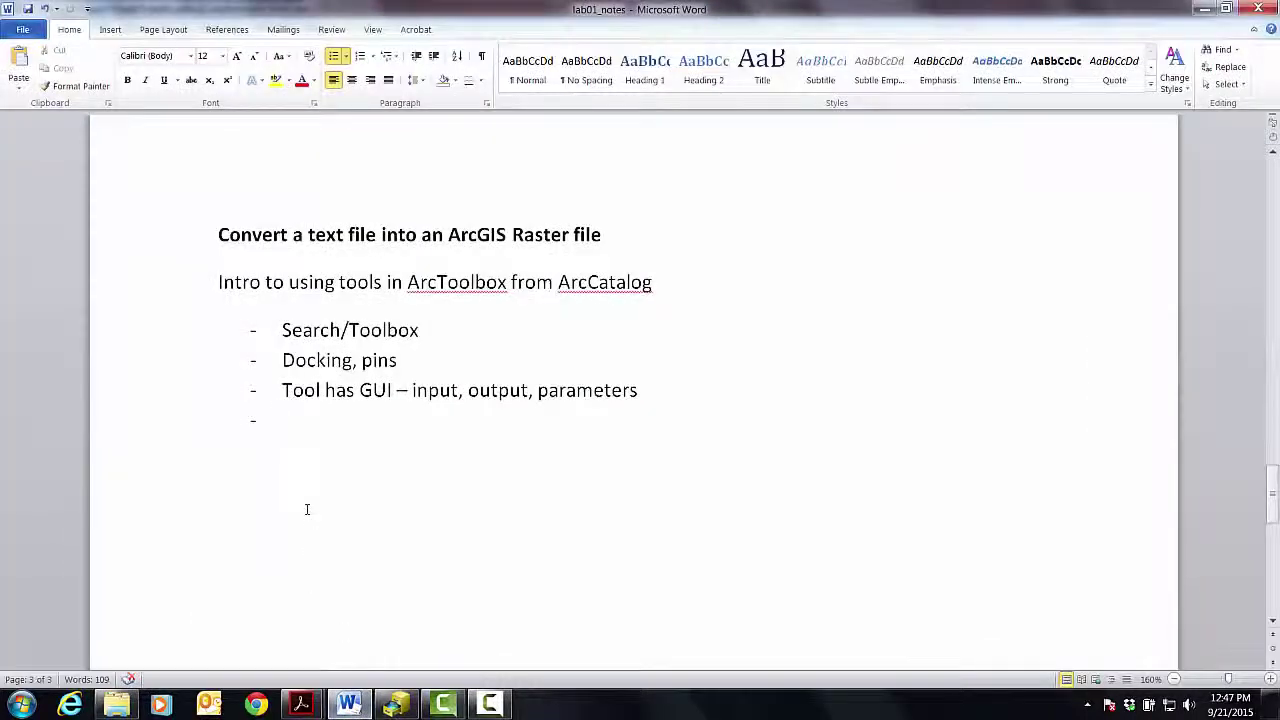
pyautogui.write('Preview in Arc')
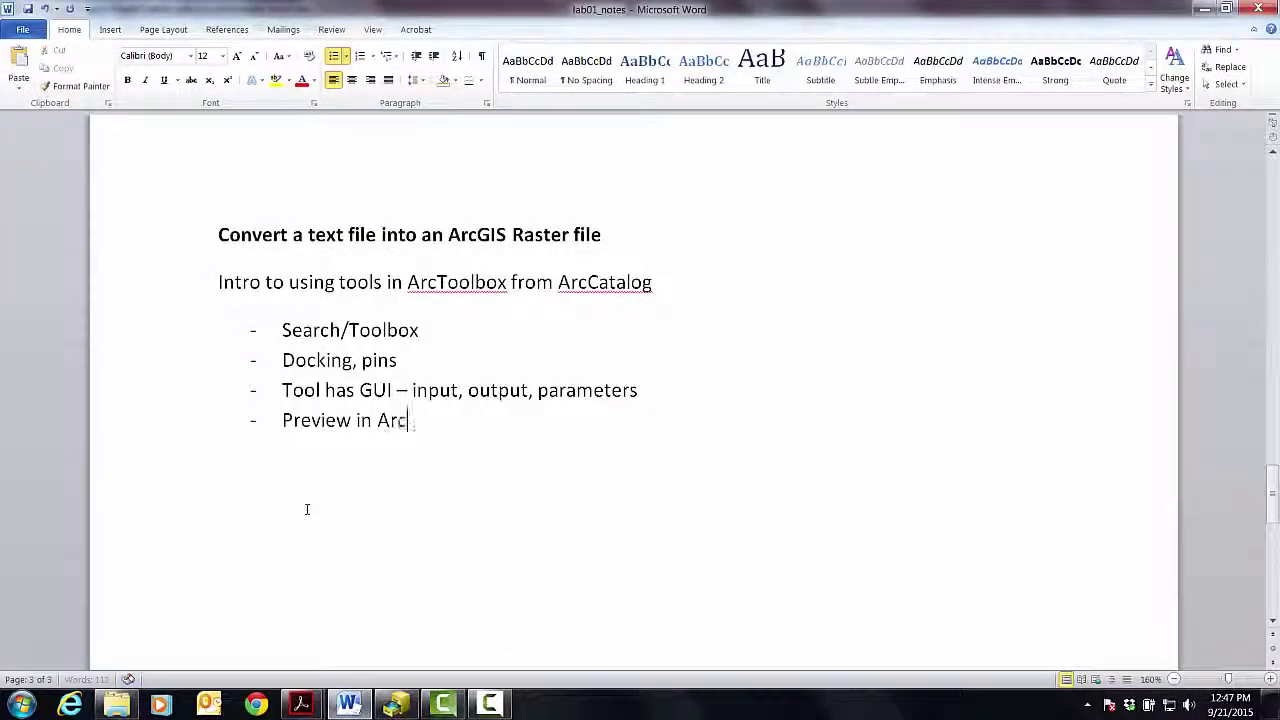
pyautogui.write('Catalog - ')
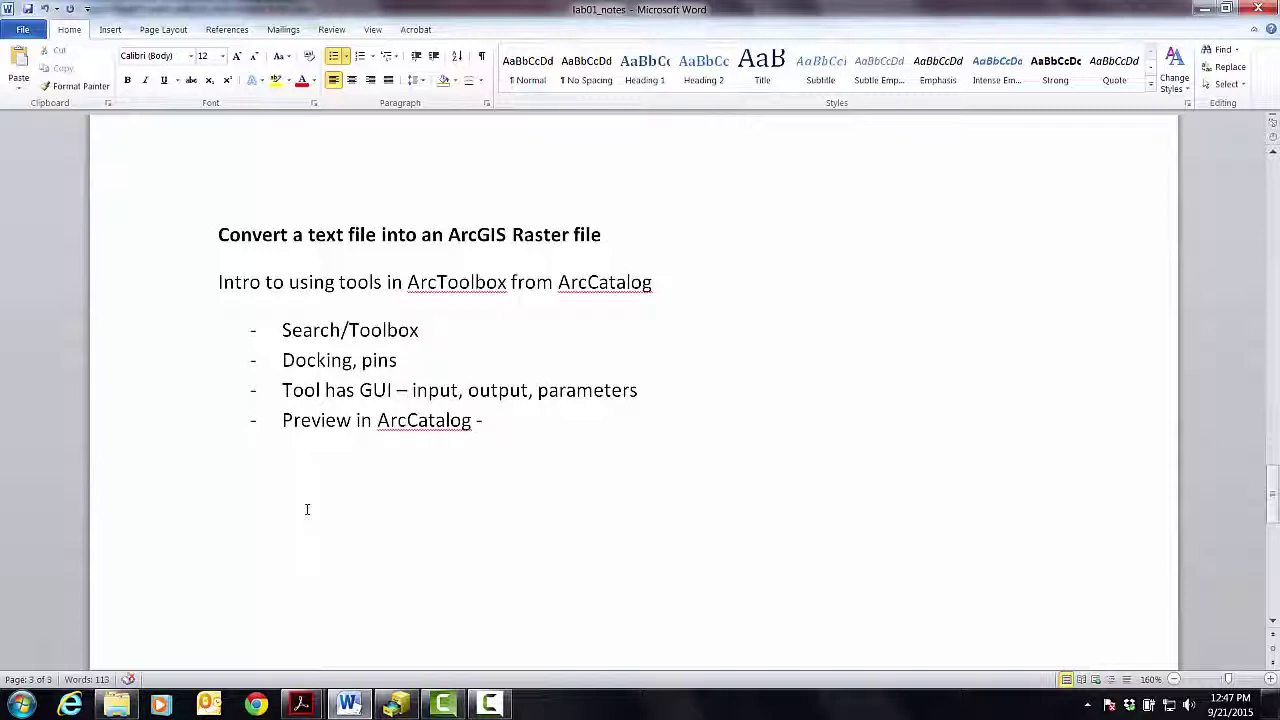
pyautogui.write('geography, ')
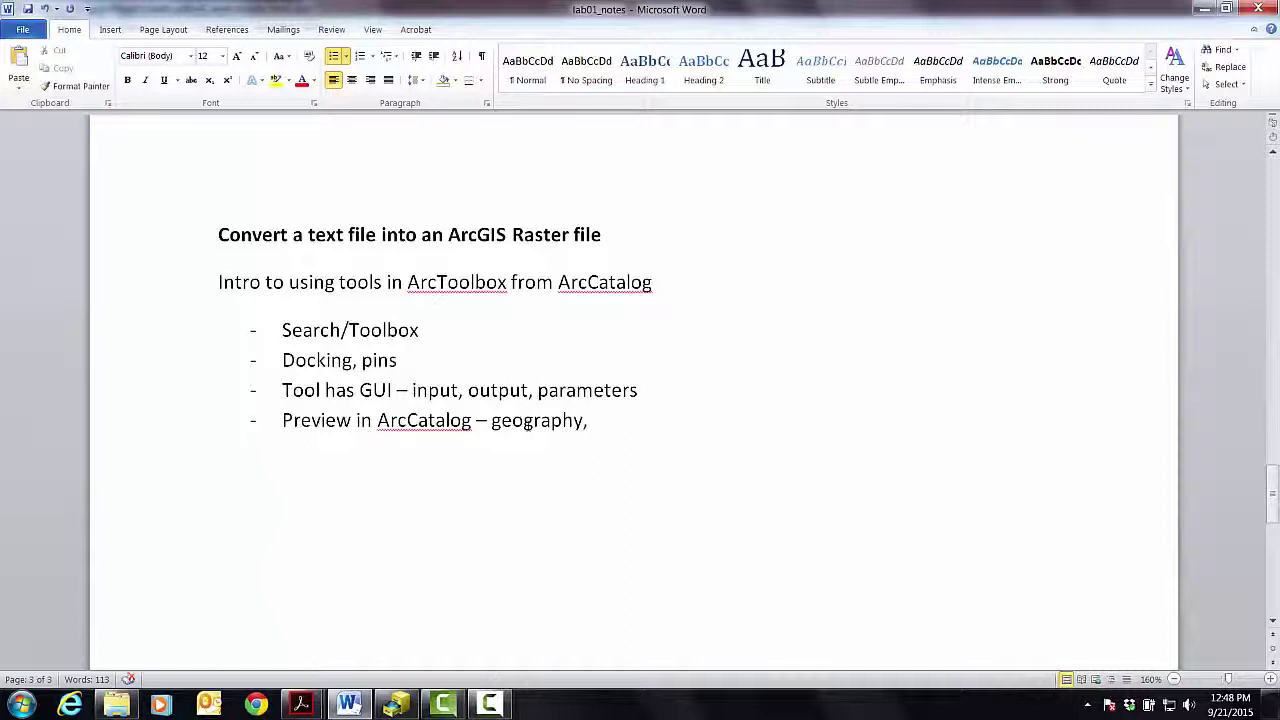
pyautogui.write('attribute')
pyautogui.press('BackSpace')
pyautogui.press('BackSpace')
pyautogui.press('BackSpace')
pyautogui.press('BackSpace')
pyautogui.press('BackSpace')
pyautogui.press('BackSpace')
pyautogui.write('table')
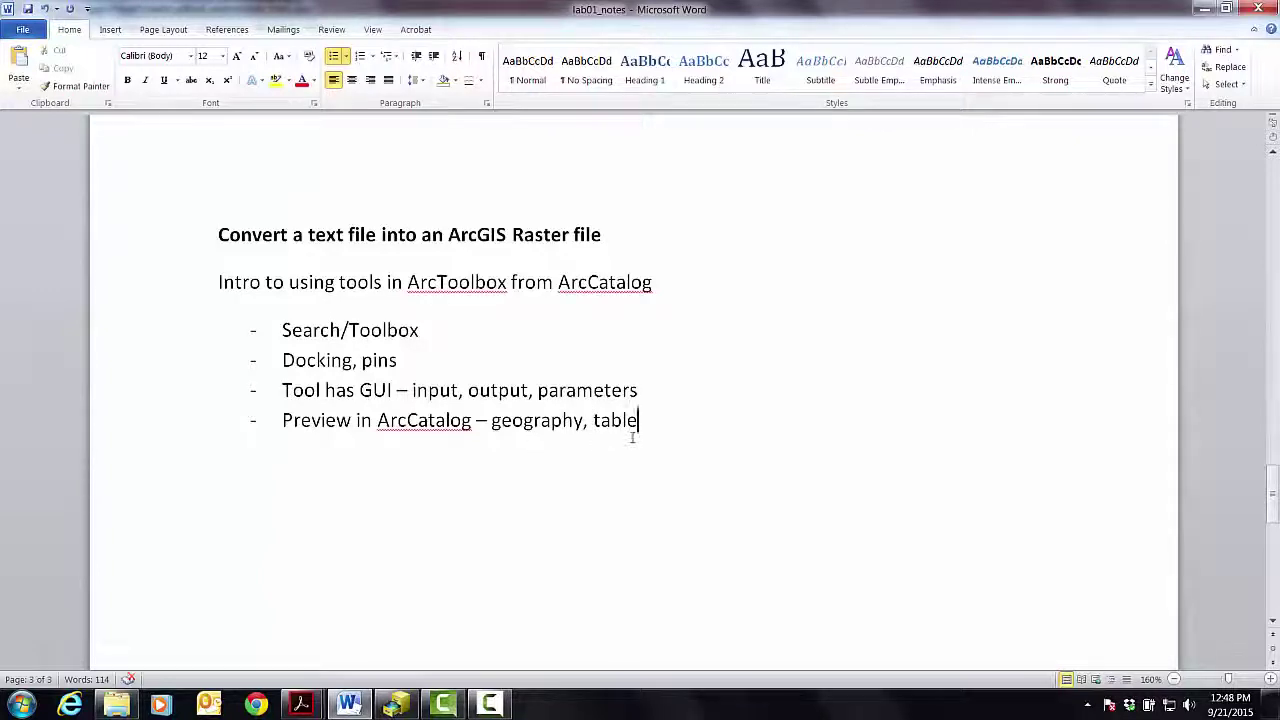
pyautogui.write('(metadata)')
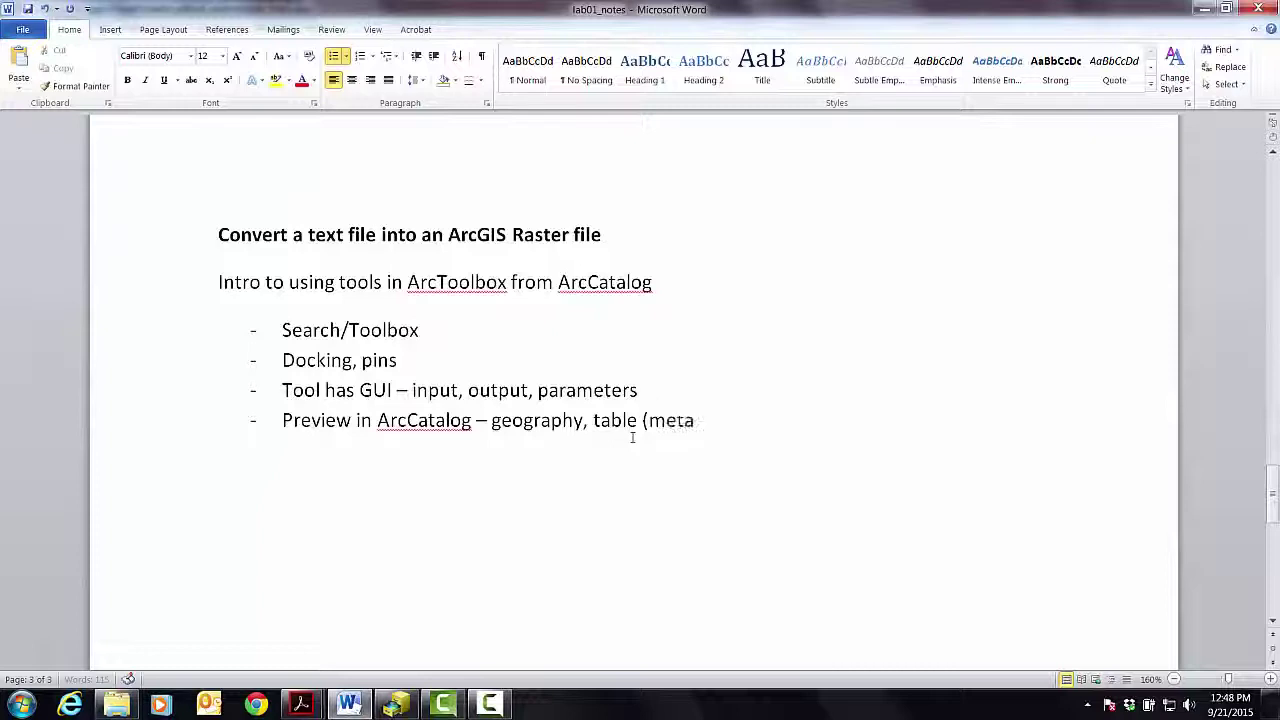